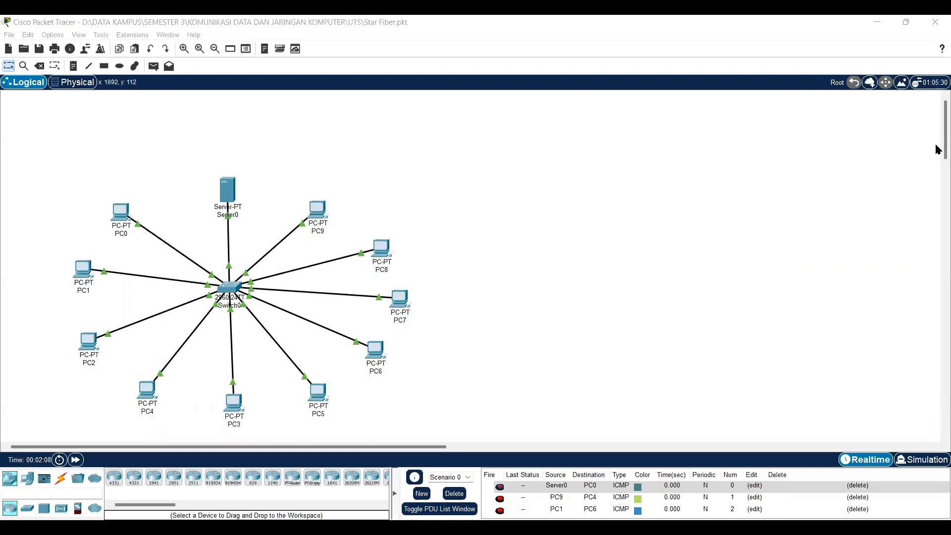
Step: Inspect the device windows of Server0, PC9, PC8, PC7, PC6 and PC5 in the star topology
{"action": "scroll", "coordinate": [936, 147], "scroll_direction": "down", "scroll_amount": 1}
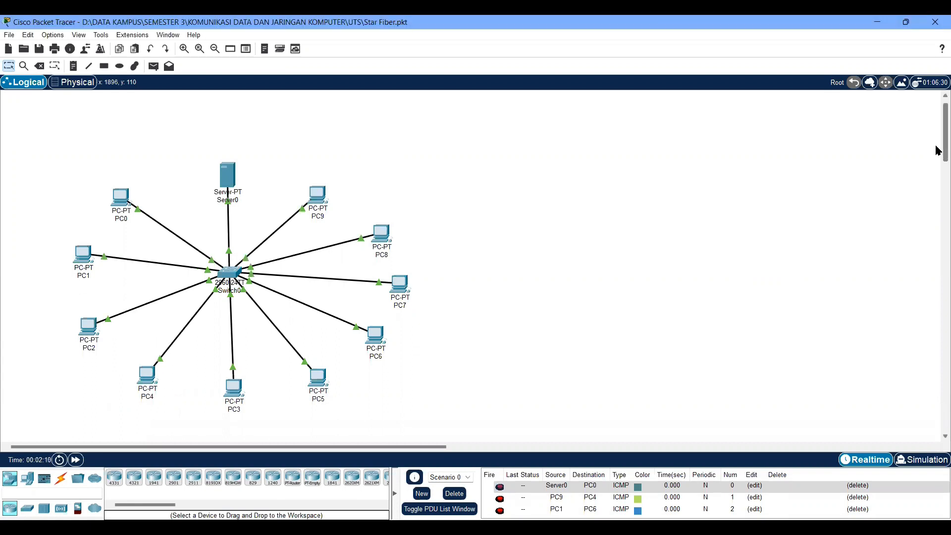
{"action": "scroll", "coordinate": [936, 151], "scroll_direction": "down", "scroll_amount": 2}
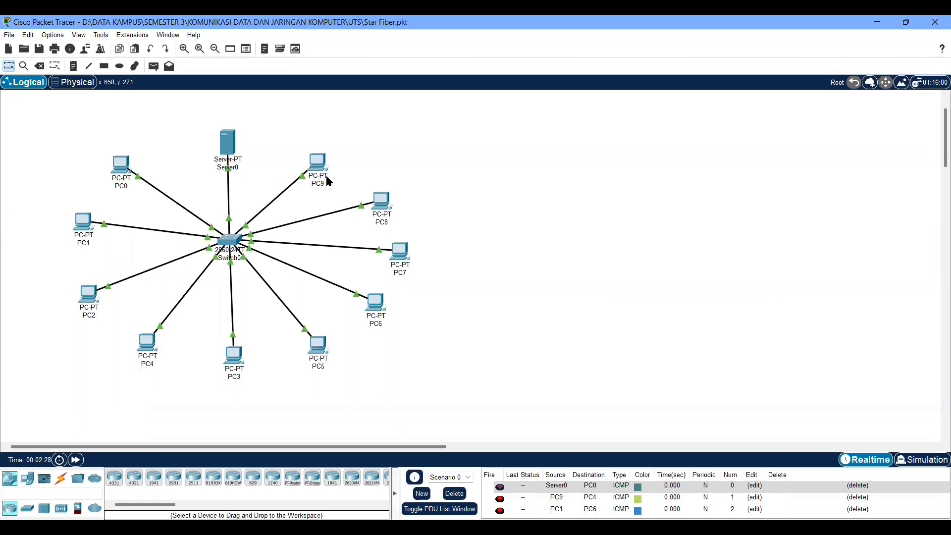
{"action": "left_click", "coordinate": [230, 141]}
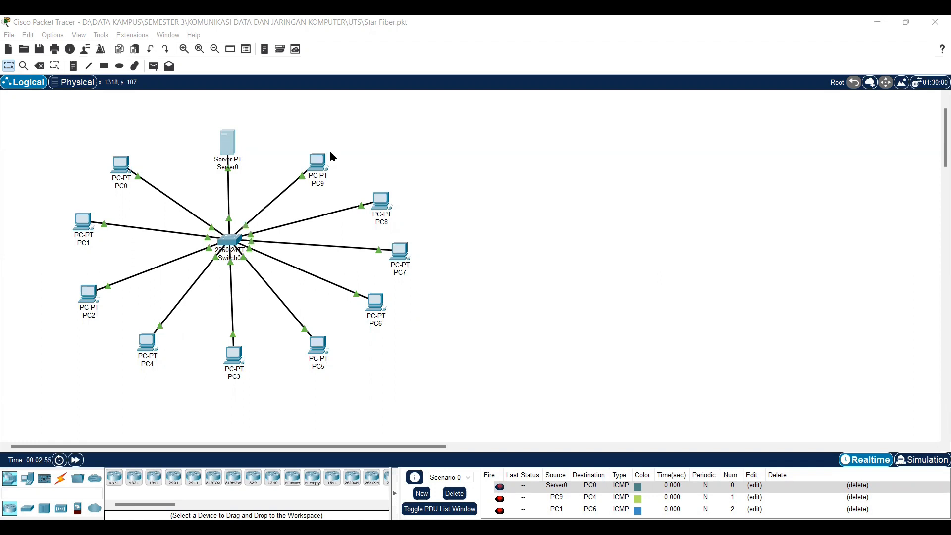
{"action": "left_click", "coordinate": [319, 168]}
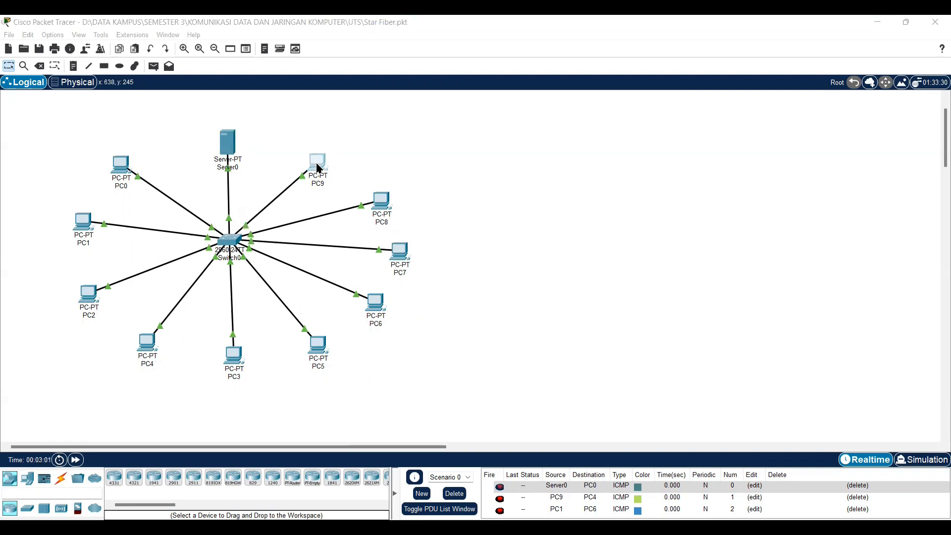
{"action": "left_click", "coordinate": [383, 212]}
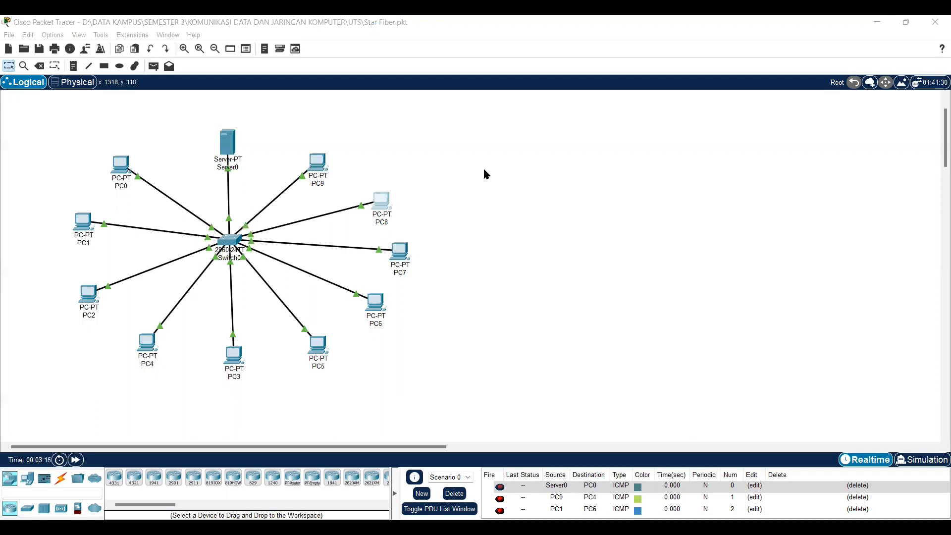
{"action": "left_click", "coordinate": [394, 254]}
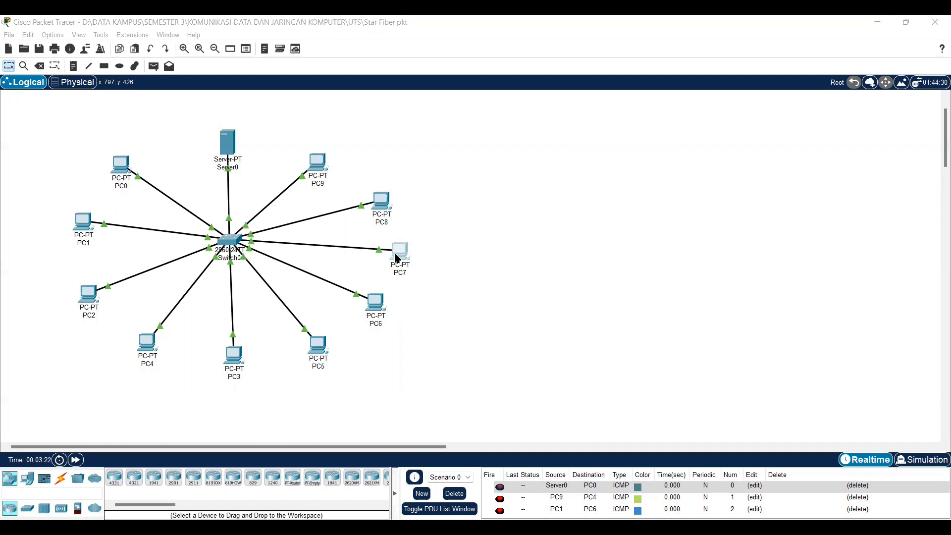
{"action": "left_click", "coordinate": [377, 304]}
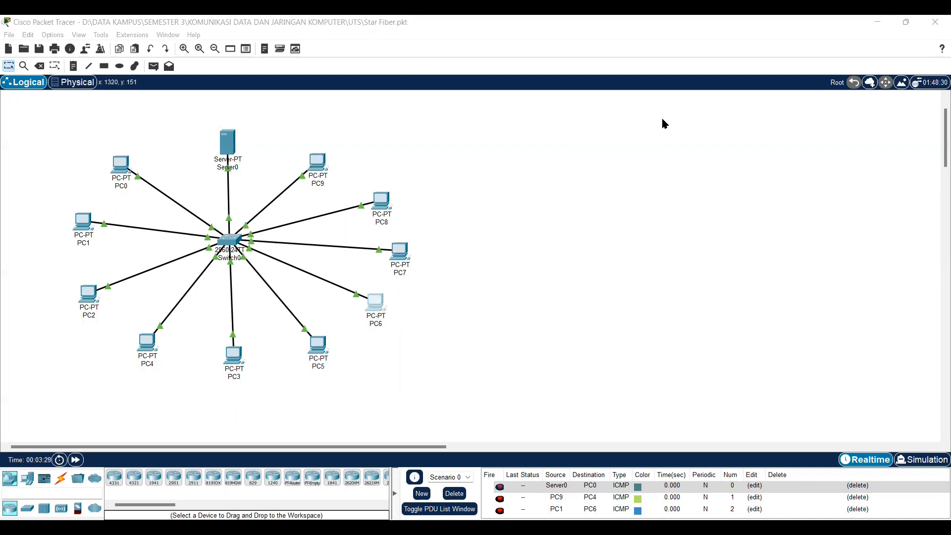
{"action": "left_click", "coordinate": [317, 348]}
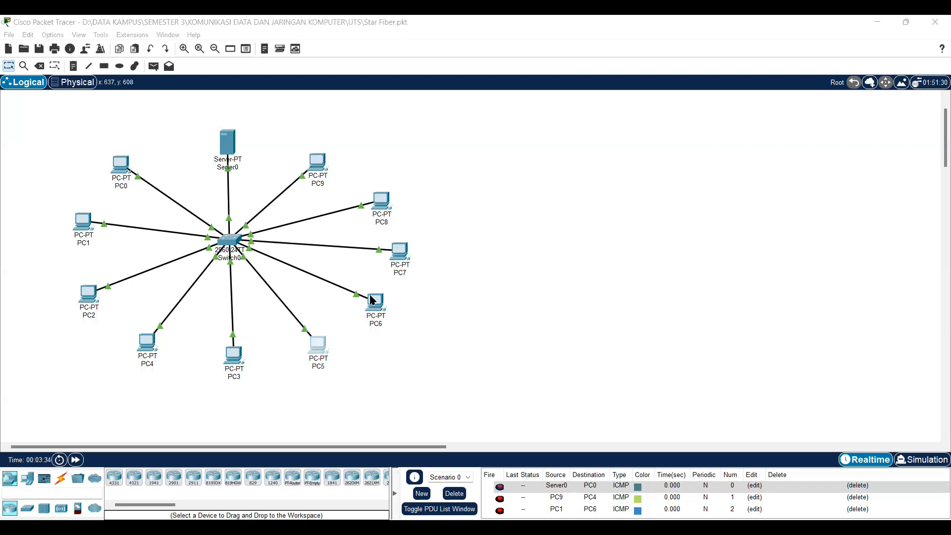
Step: Inspect the device windows of PC3, PC4, PC2, PC1 and PC0 and the central Switch0, finishing at PC9
{"action": "left_click", "coordinate": [243, 354]}
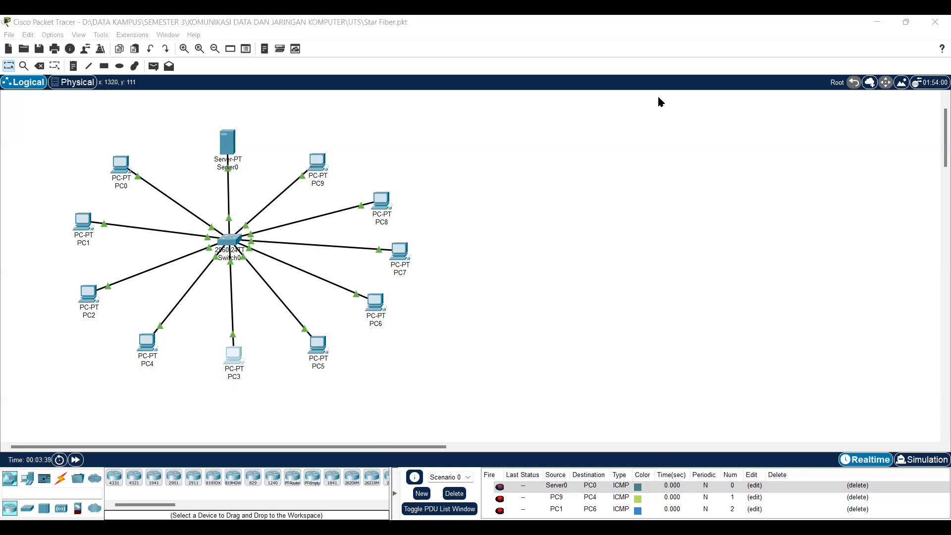
{"action": "left_click", "coordinate": [147, 359]}
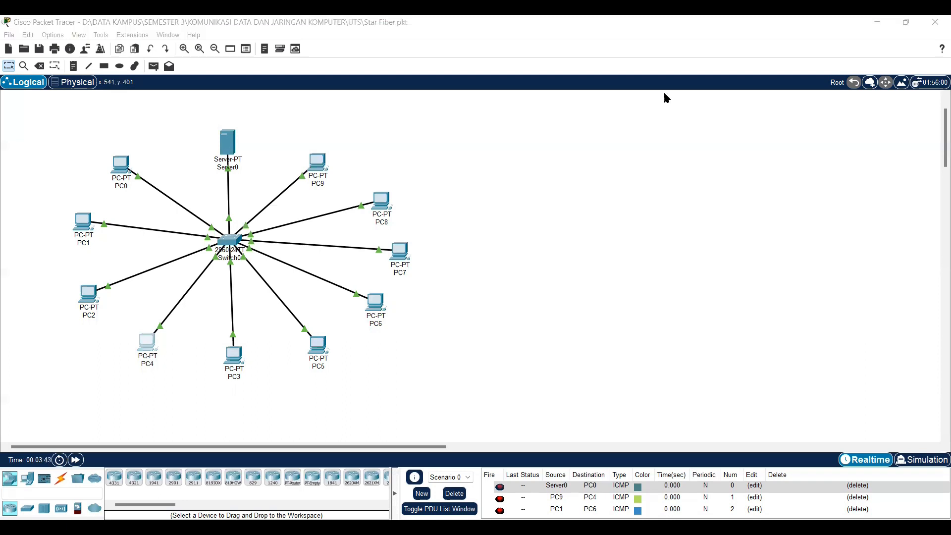
{"action": "left_click", "coordinate": [90, 300]}
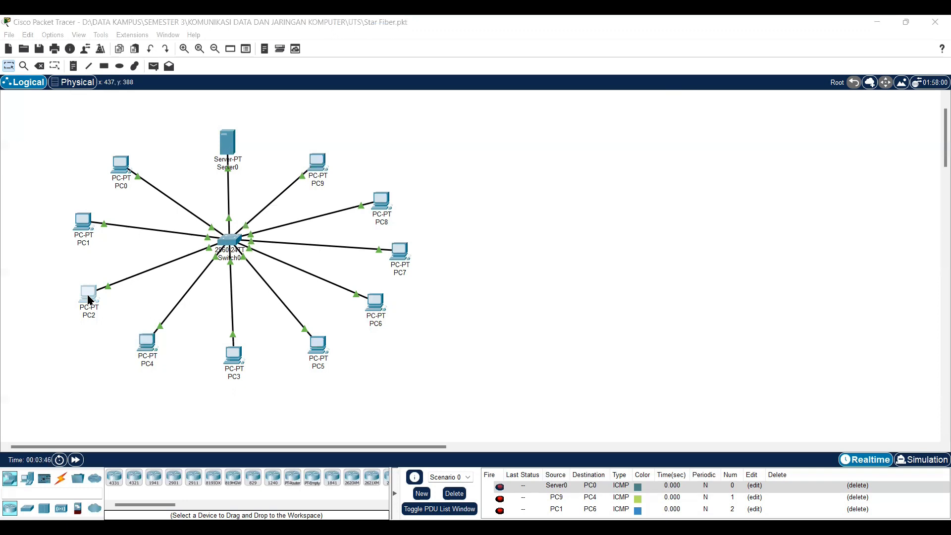
{"action": "left_click", "coordinate": [439, 159]}
{"action": "left_click", "coordinate": [72, 227]}
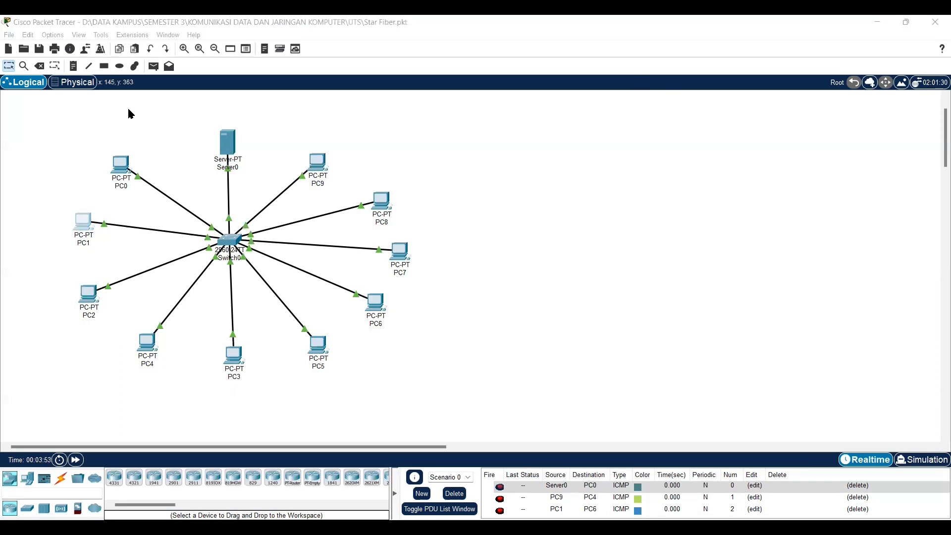
{"action": "left_click", "coordinate": [123, 168]}
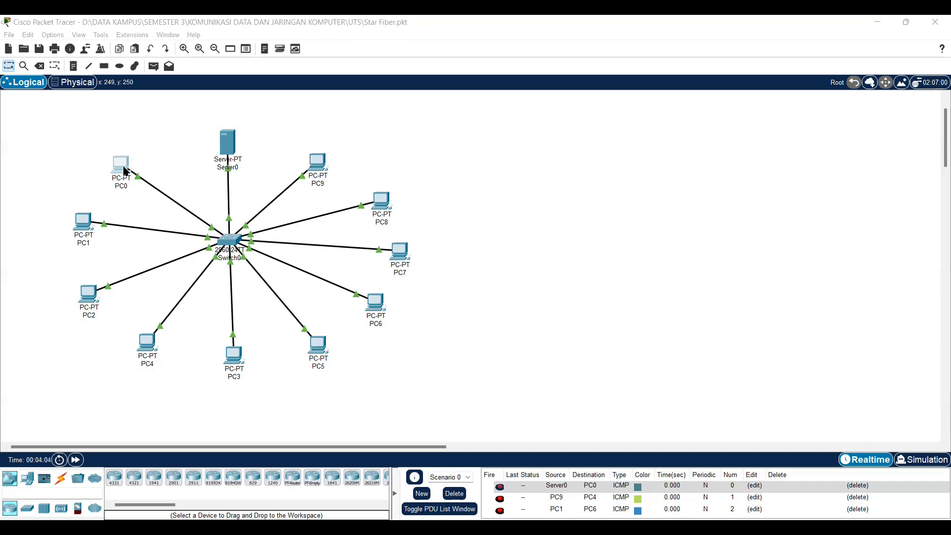
{"action": "left_click", "coordinate": [223, 246]}
{"action": "left_click", "coordinate": [438, 236]}
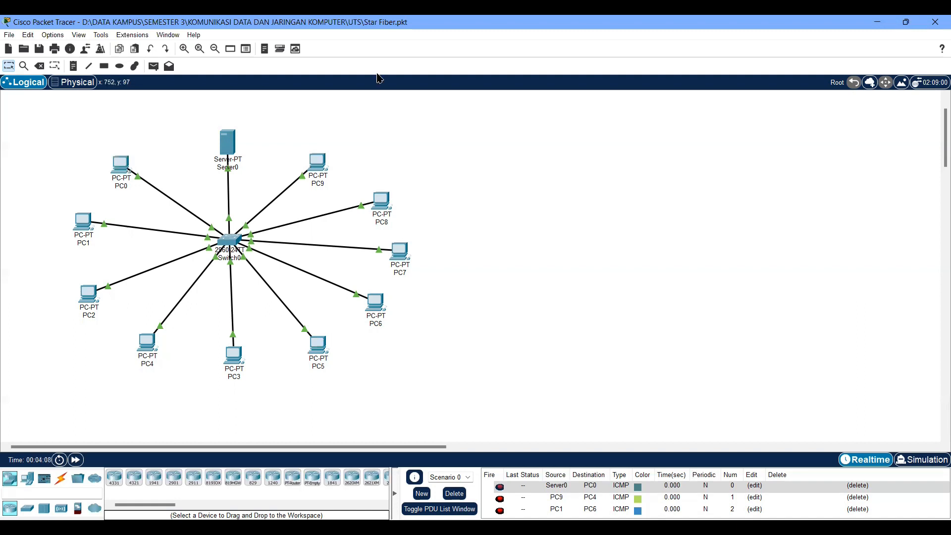
{"action": "left_click", "coordinate": [308, 179]}
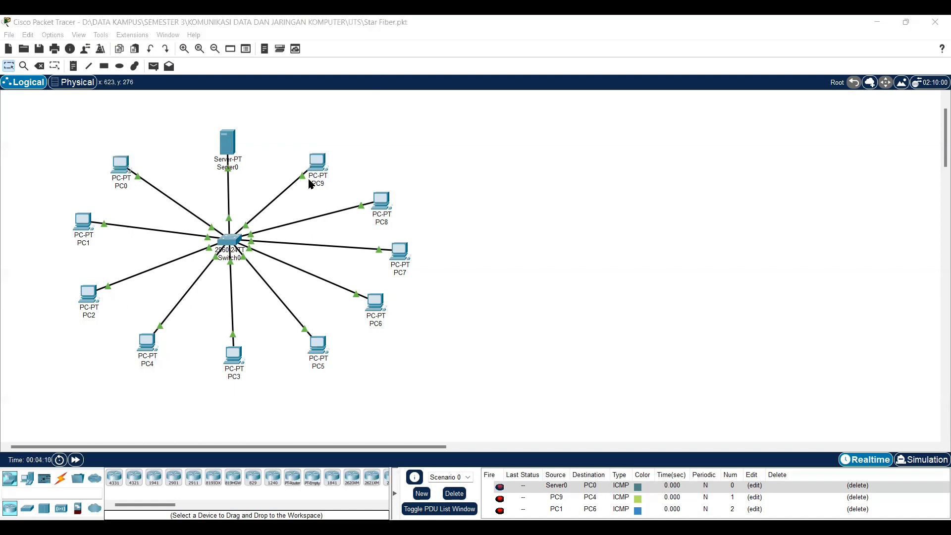
Step: Send a simple PDU from Server0 to PC9 and check its entry in the PDU list
{"action": "left_click", "coordinate": [158, 68]}
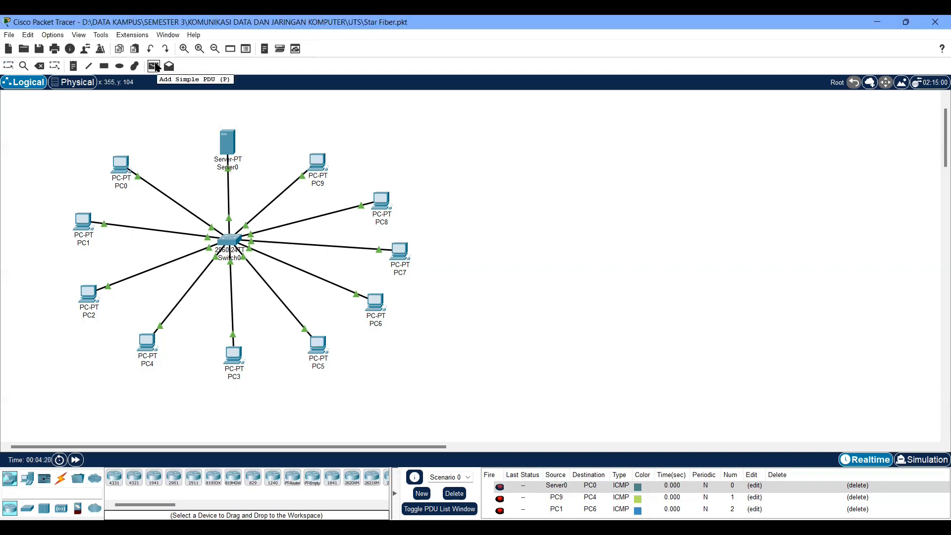
{"action": "left_click", "coordinate": [234, 151]}
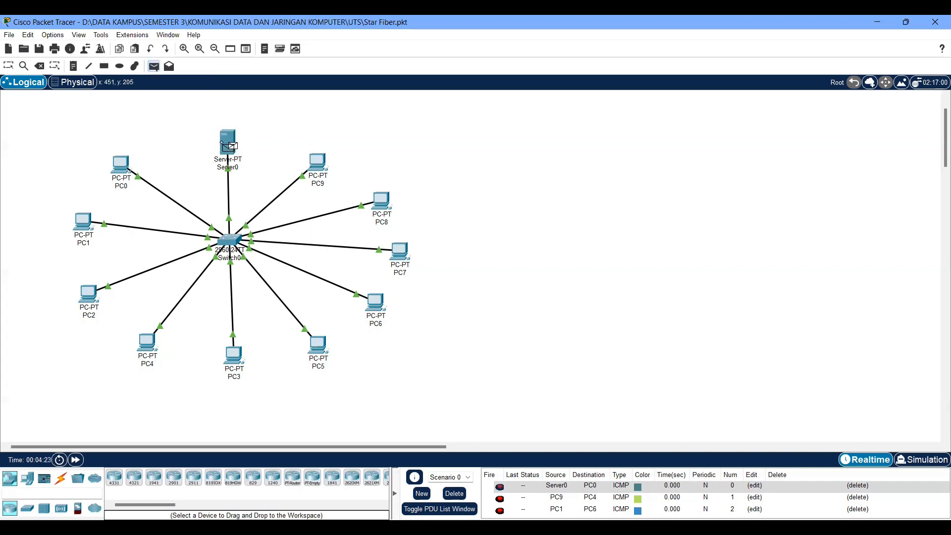
{"action": "left_click", "coordinate": [325, 164]}
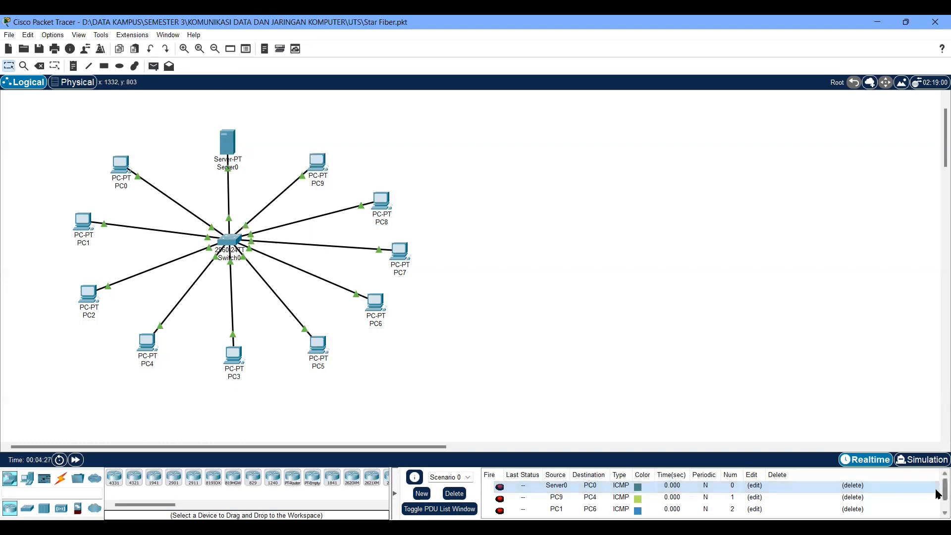
{"action": "scroll", "coordinate": [934, 496], "scroll_direction": "down", "scroll_amount": 1}
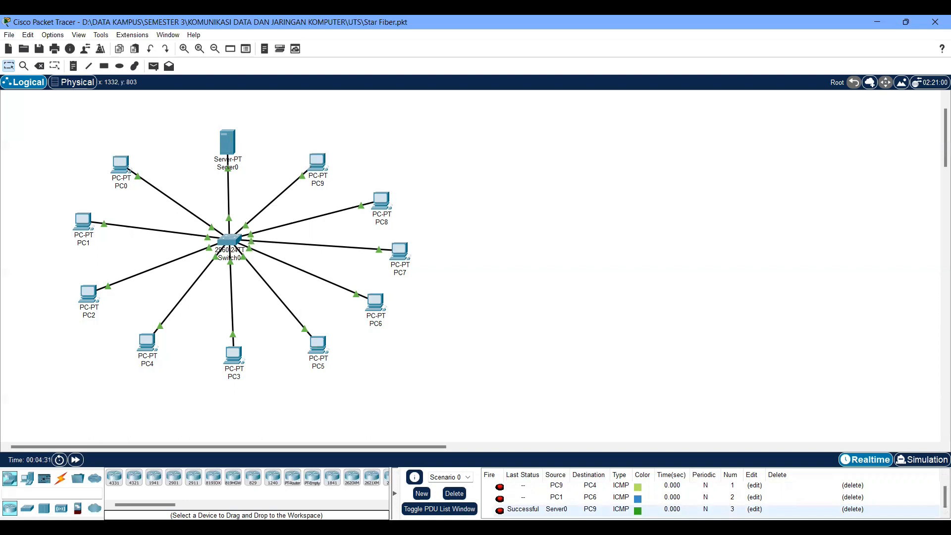
Step: Send a simple PDU from PC1 to PC7 and check its entry in the PDU list
{"action": "left_click", "coordinate": [154, 66]}
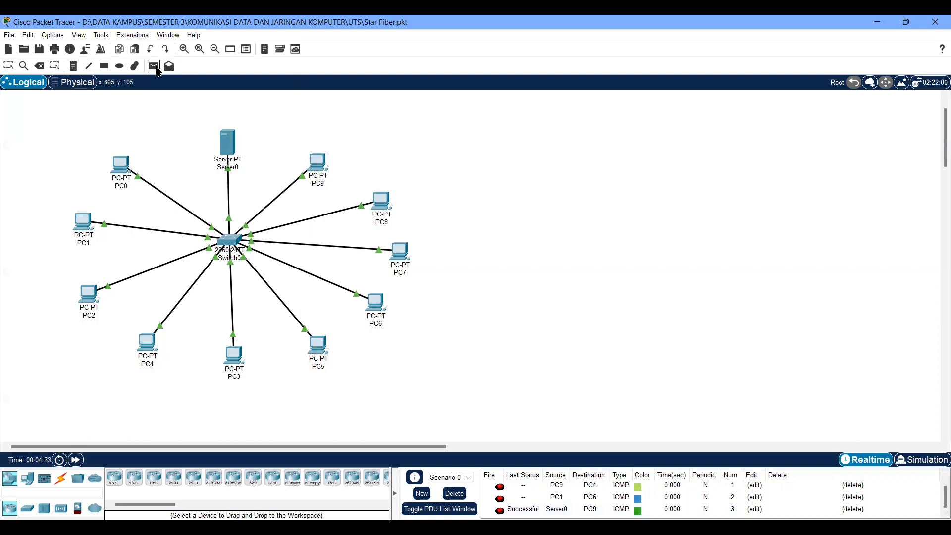
{"action": "left_click", "coordinate": [83, 221]}
{"action": "left_click", "coordinate": [399, 252]}
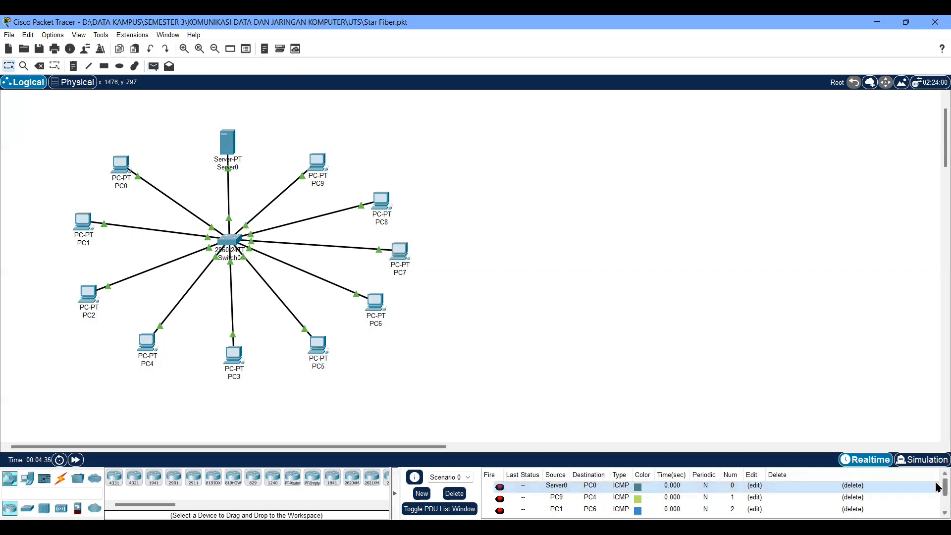
{"action": "left_click_drag", "start_coordinate": [945, 487], "coordinate": [945, 502]}
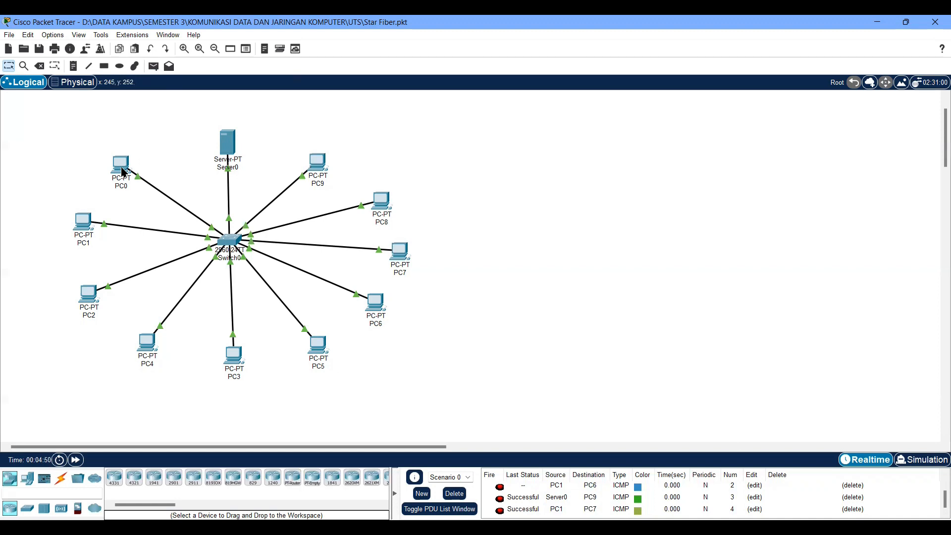
Step: Check the IP details of PC0 and PC7 and open the PC0 and PC4 device windows for a command-line test
{"action": "mouse_move", "coordinate": [123, 172]}
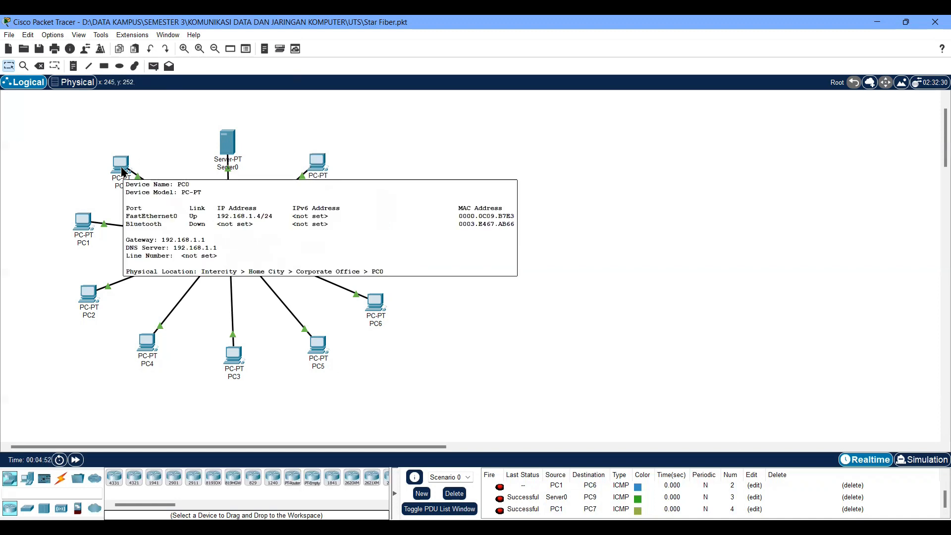
{"action": "left_click", "coordinate": [122, 168]}
{"action": "left_click", "coordinate": [395, 257]}
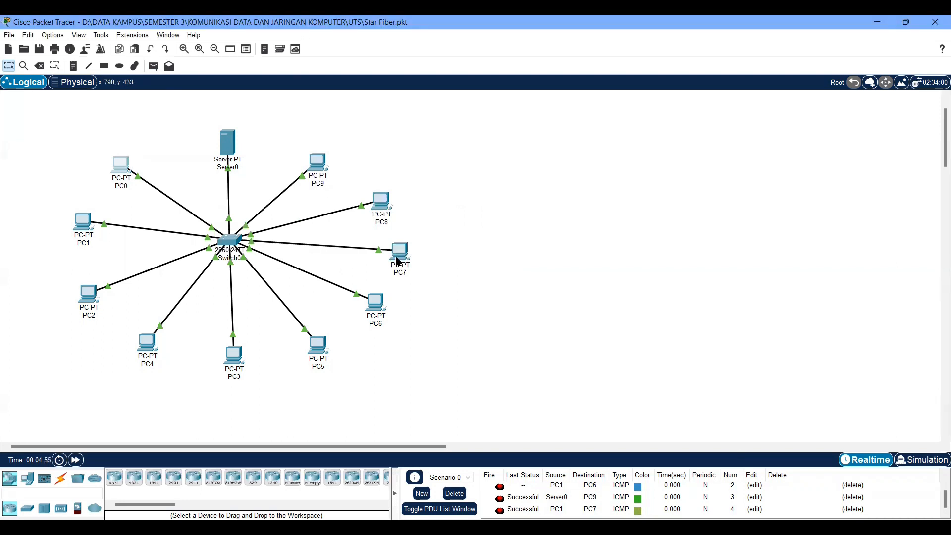
{"action": "mouse_move", "coordinate": [399, 261]}
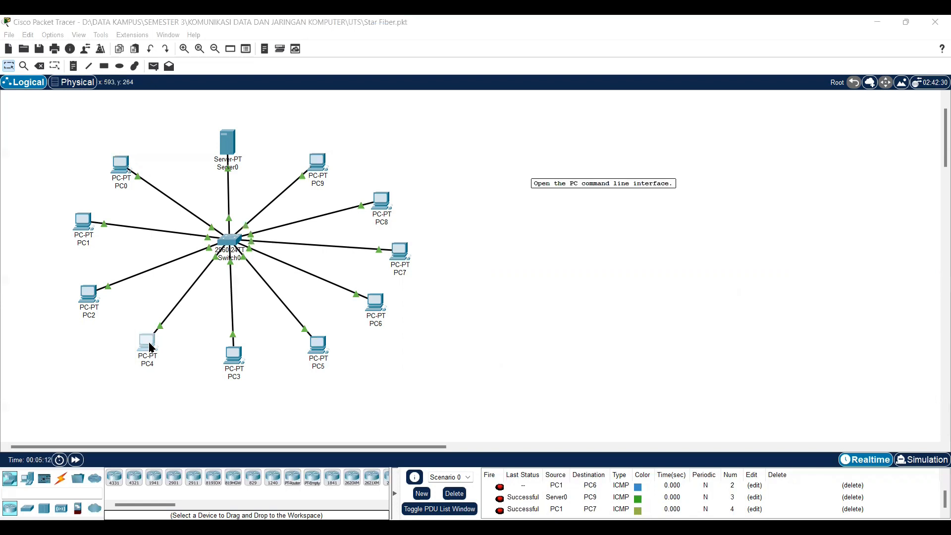
{"action": "mouse_move", "coordinate": [405, 263]}
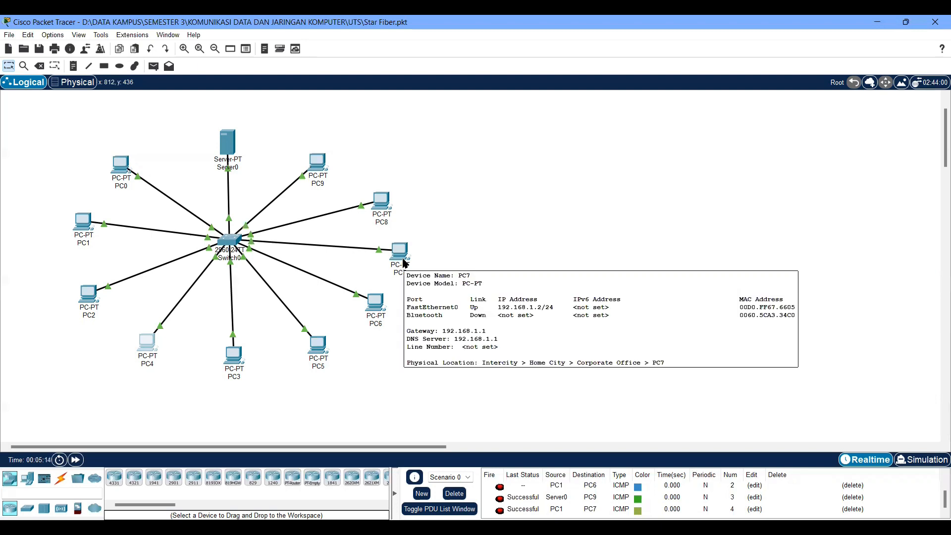
{"action": "left_click", "coordinate": [154, 345]}
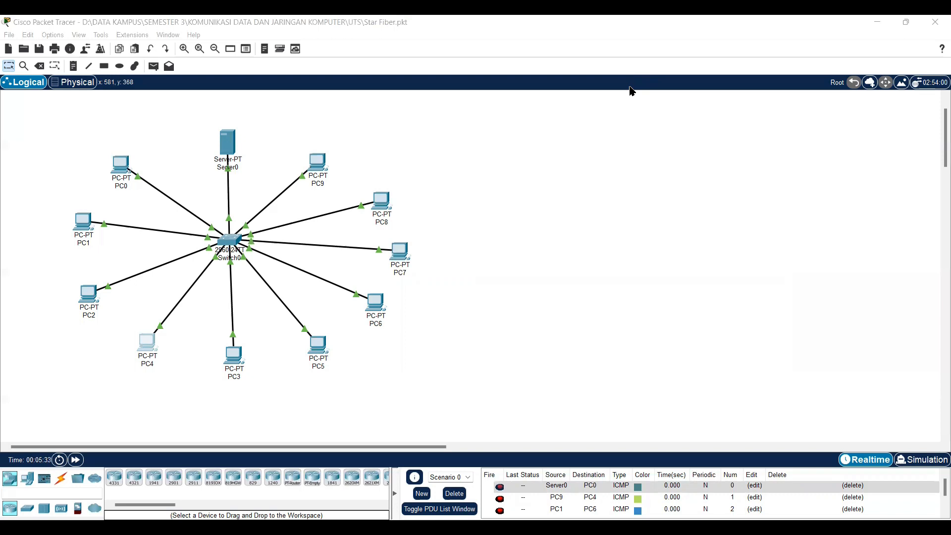
{"action": "left_click", "coordinate": [295, 149]}
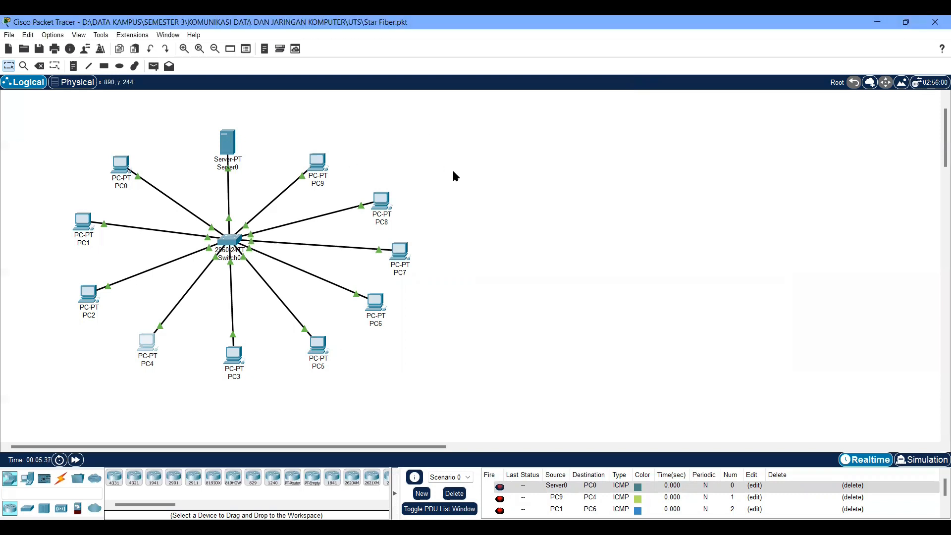
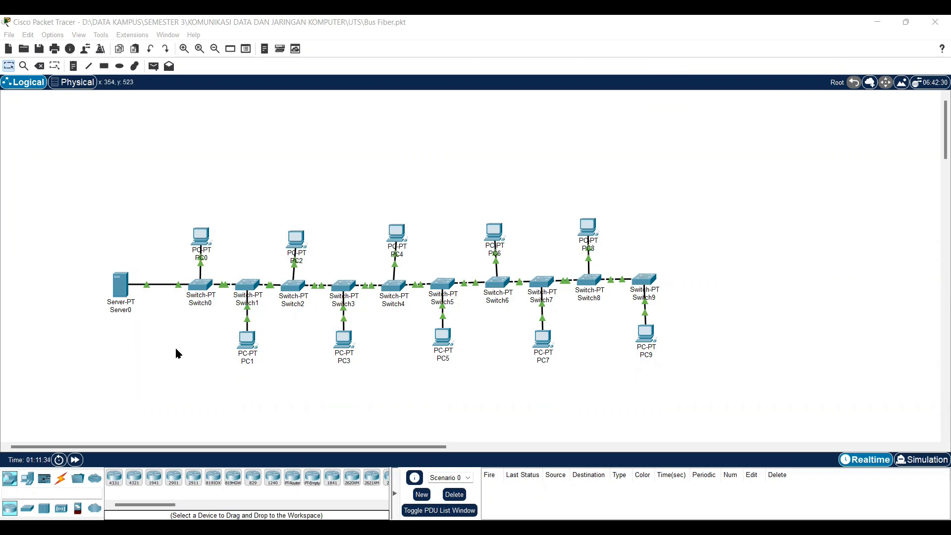
Step: Inspect Server0 in the Bus Fiber topology and view the available end device and switch models
{"action": "left_click", "coordinate": [118, 291]}
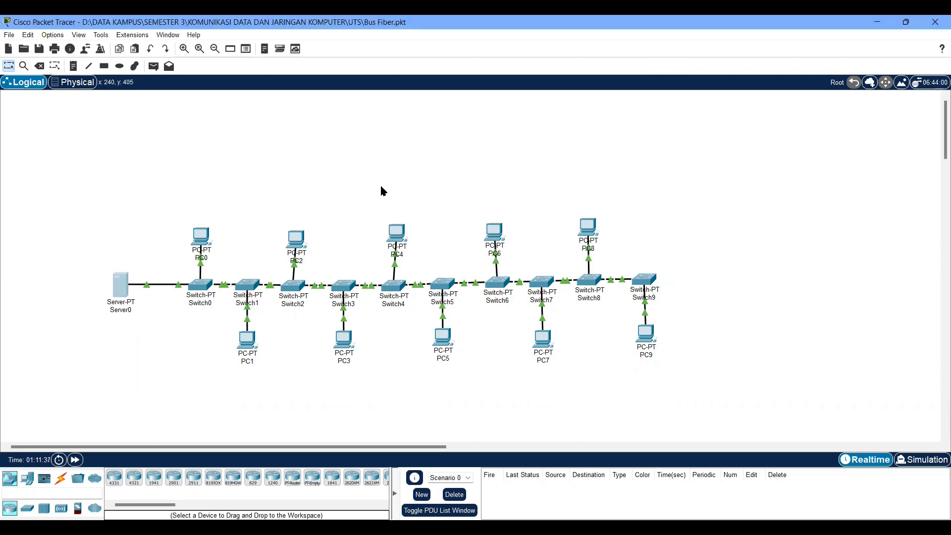
{"action": "left_click", "coordinate": [27, 478]}
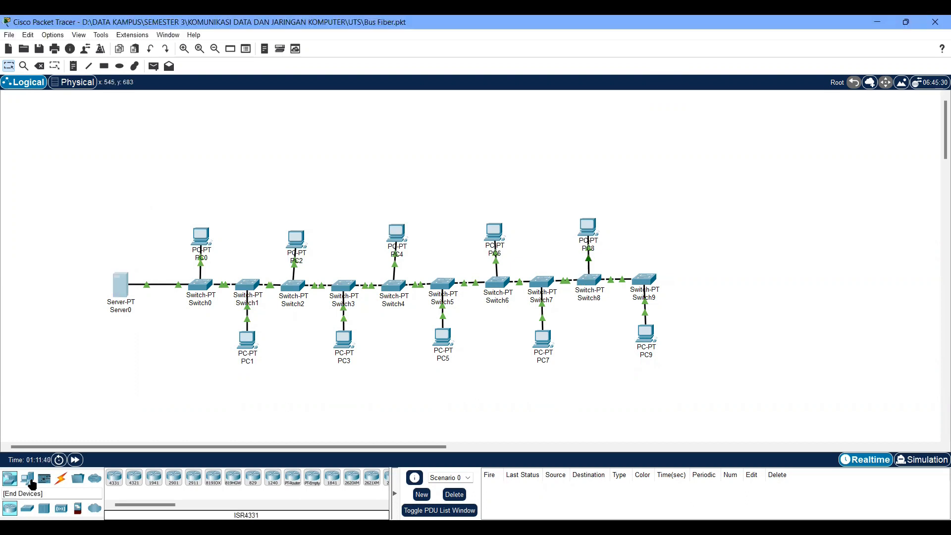
{"action": "left_click", "coordinate": [27, 478]}
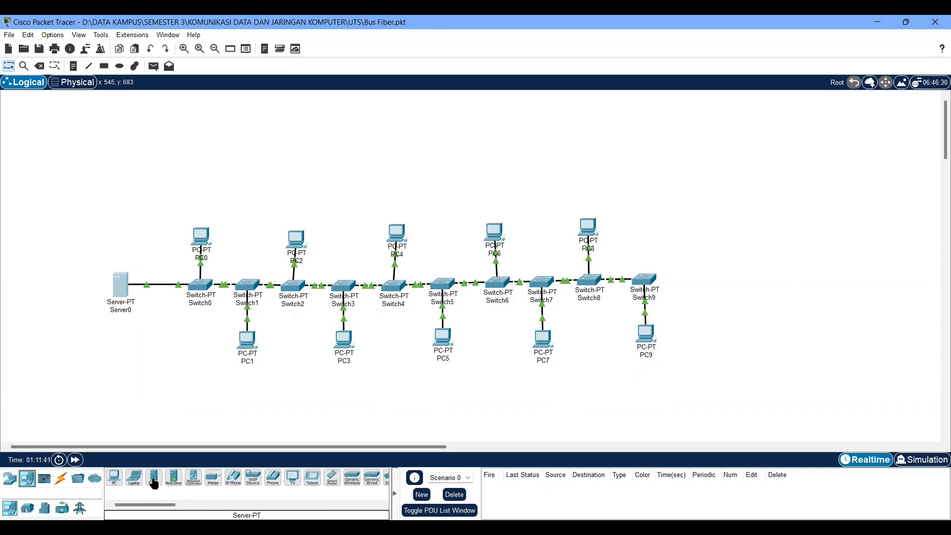
{"action": "left_click", "coordinate": [10, 479]}
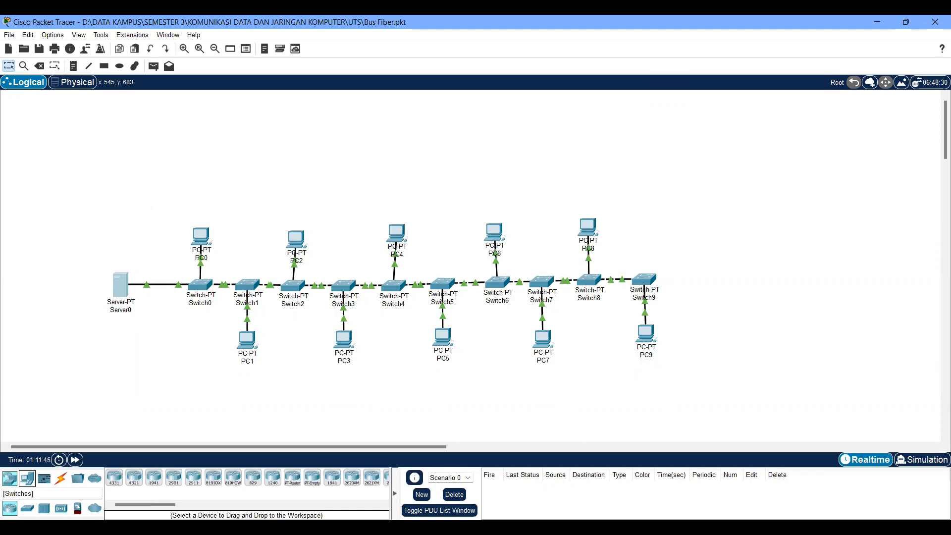
{"action": "left_click", "coordinate": [27, 507]}
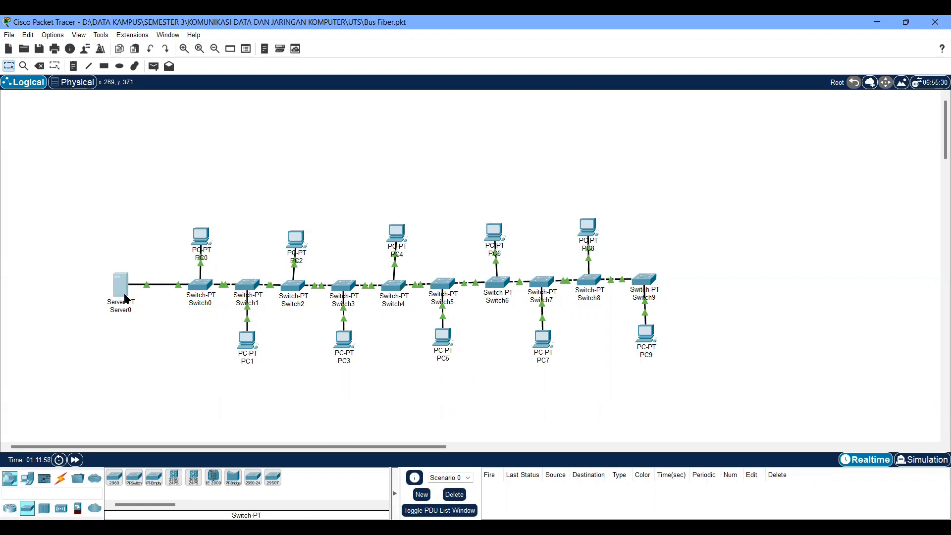
{"action": "mouse_move", "coordinate": [126, 300]}
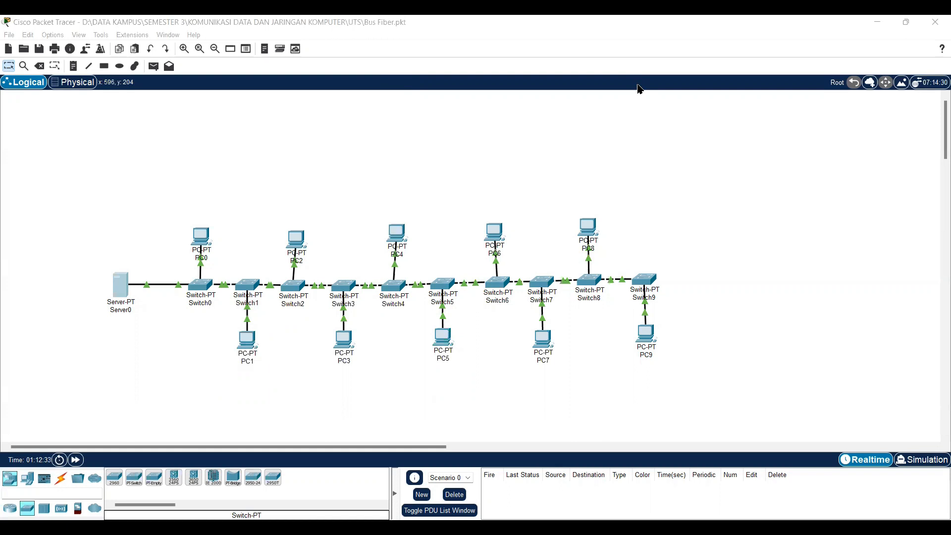
Step: Inspect the PCs along the Bus Fiber topology from PC0 to PC9 through their device windows
{"action": "left_click", "coordinate": [208, 237]}
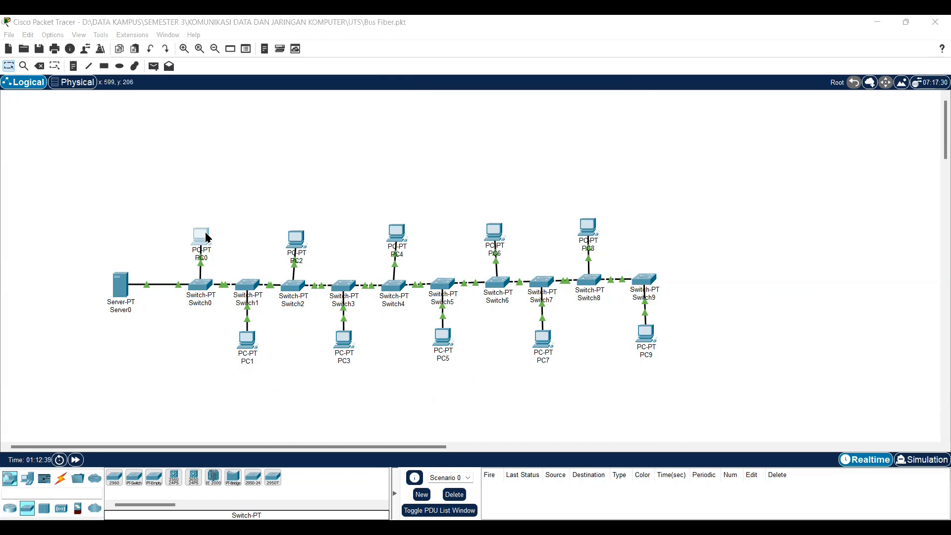
{"action": "left_click", "coordinate": [536, 163]}
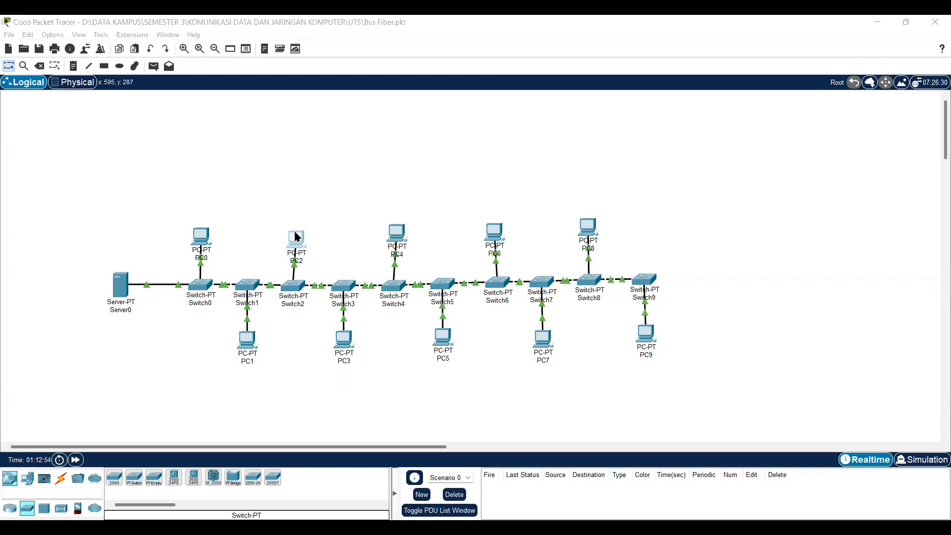
{"action": "left_click", "coordinate": [349, 342]}
{"action": "left_click", "coordinate": [401, 235]}
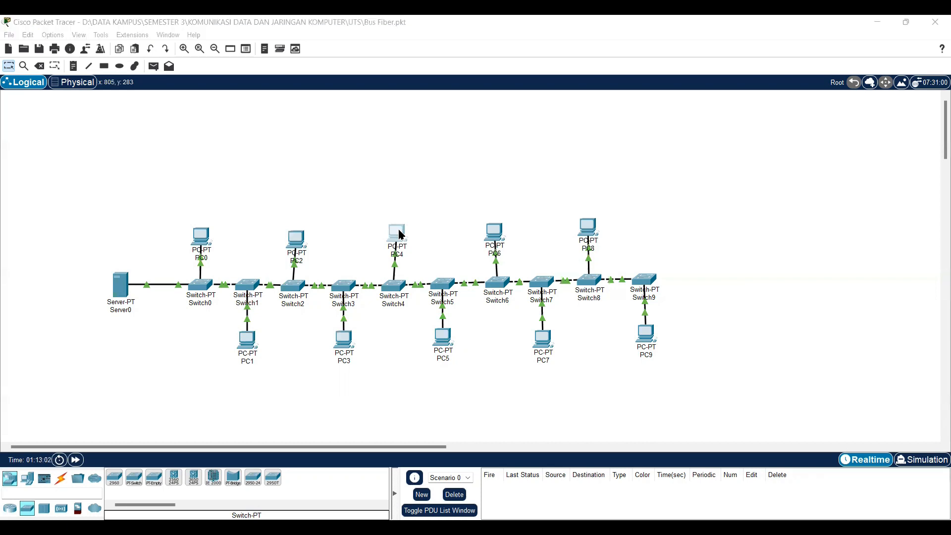
{"action": "left_click", "coordinate": [448, 344]}
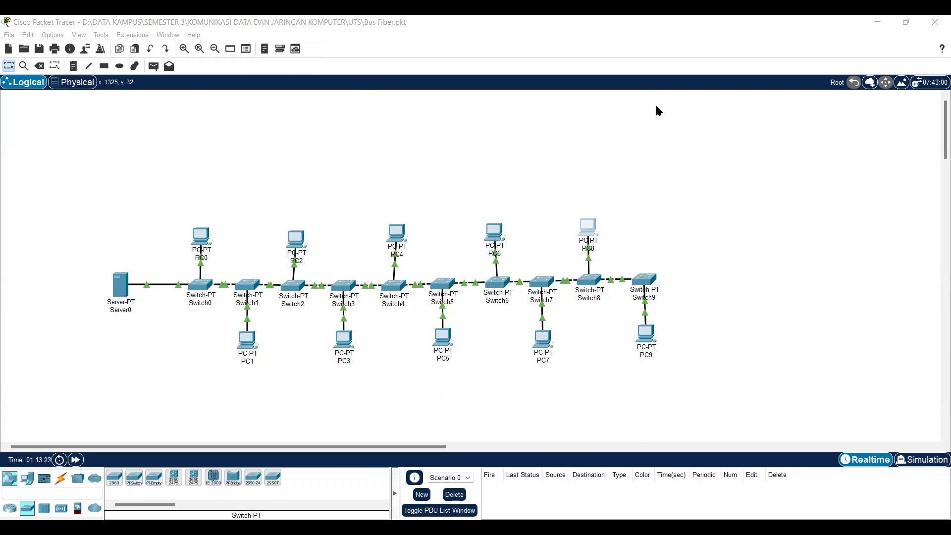
{"action": "left_click", "coordinate": [641, 339]}
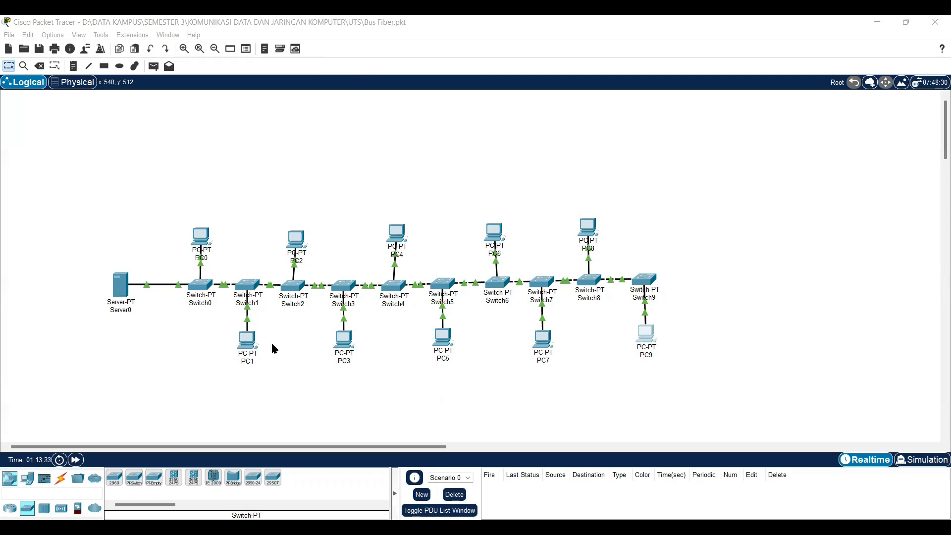
Step: Send a simple PDU from Server0 to PC9 in the Bus Fiber topology
{"action": "left_click", "coordinate": [157, 69]}
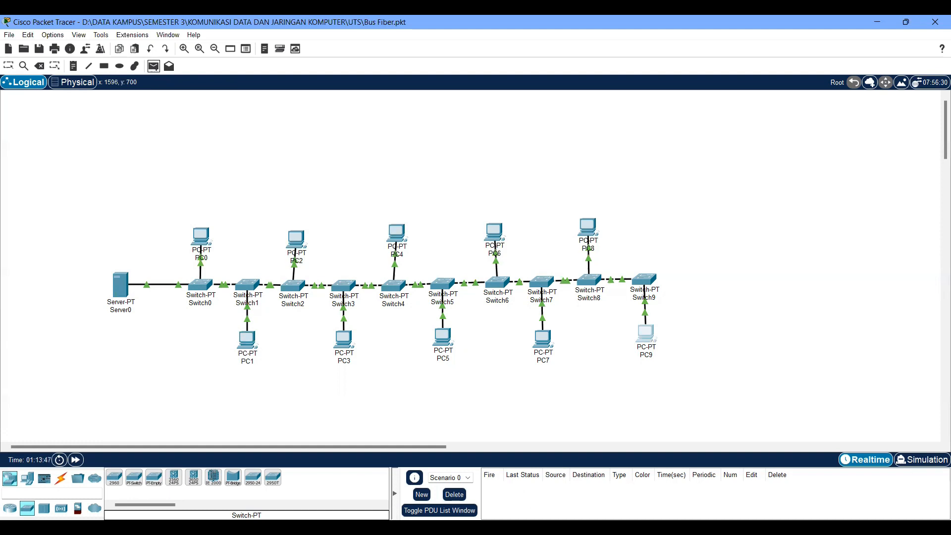
{"action": "left_click", "coordinate": [117, 288]}
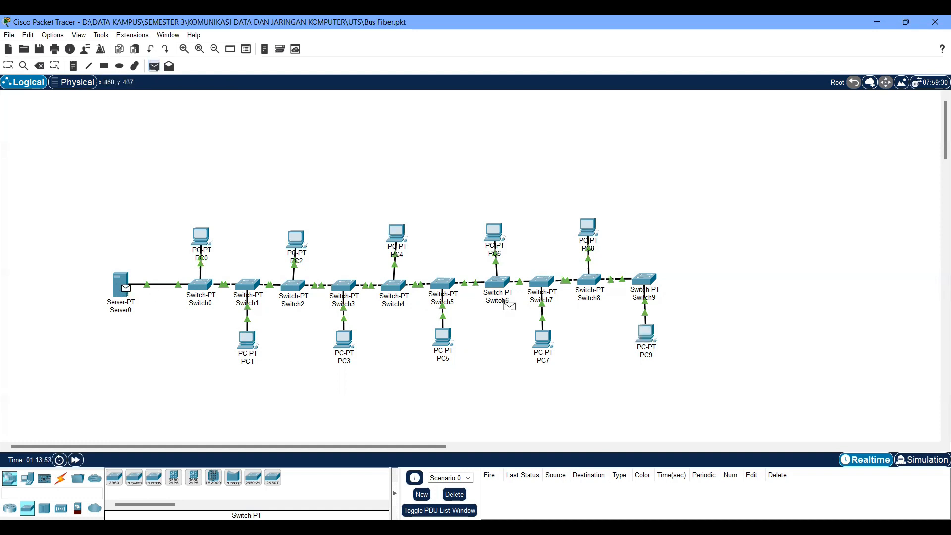
{"action": "left_click", "coordinate": [650, 336]}
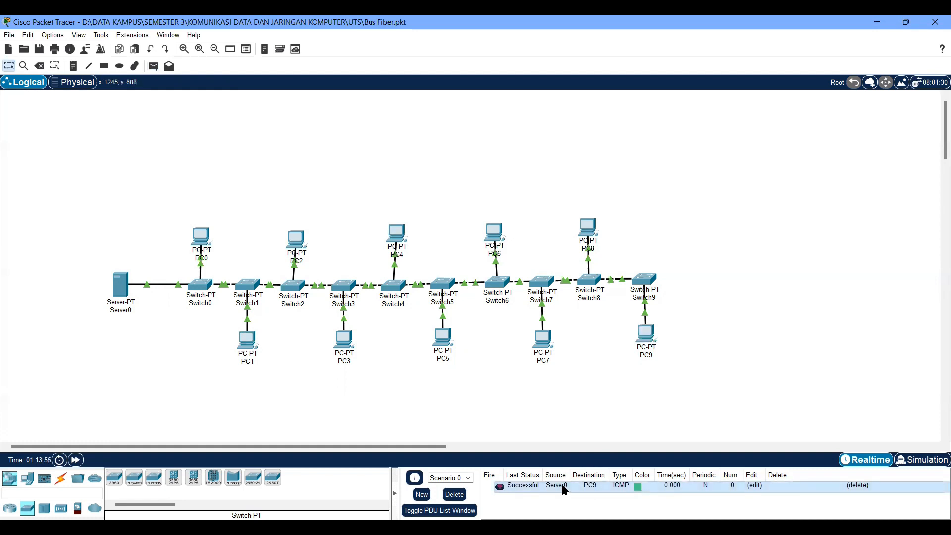
Step: Send a simple PDU from PC2 to PC7 in the Bus Fiber topology
{"action": "left_click", "coordinate": [154, 66]}
{"action": "left_click", "coordinate": [296, 241]}
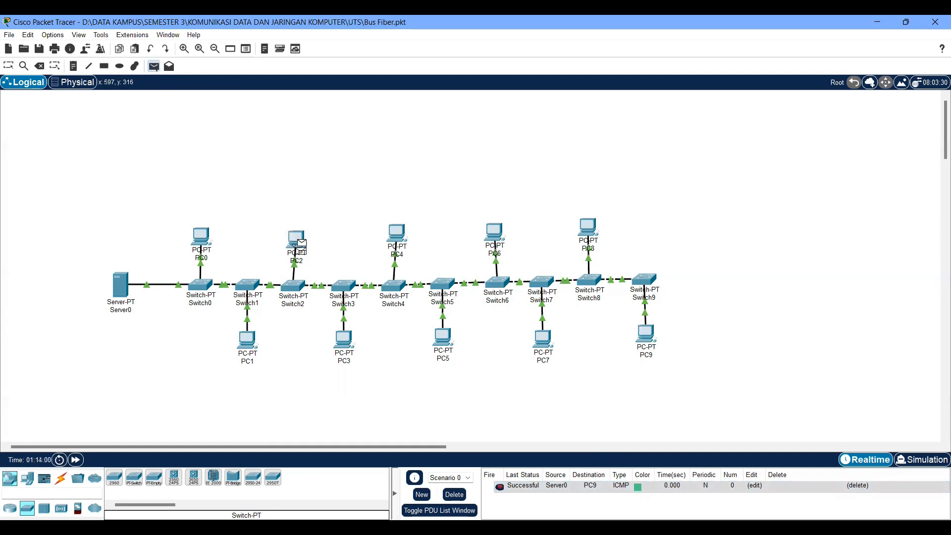
{"action": "left_click", "coordinate": [545, 346]}
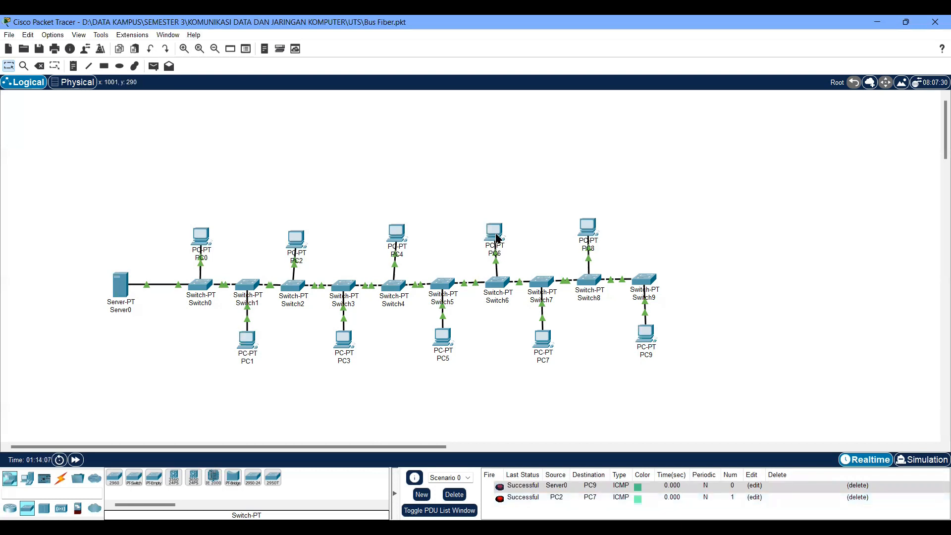
Step: Check PC6's network details and view PC5's device window
{"action": "mouse_move", "coordinate": [498, 238]}
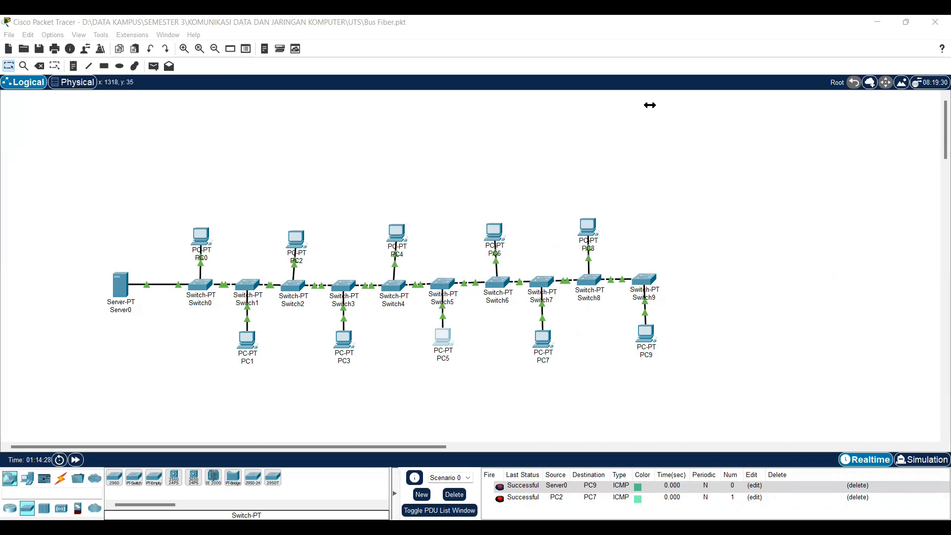
{"action": "left_click", "coordinate": [496, 197]}
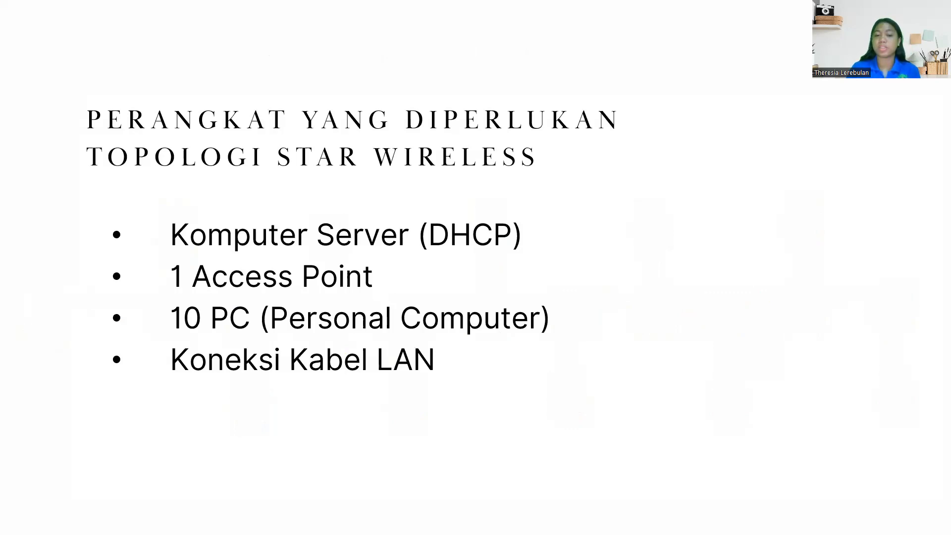
{"action": "key", "text": "Right"}
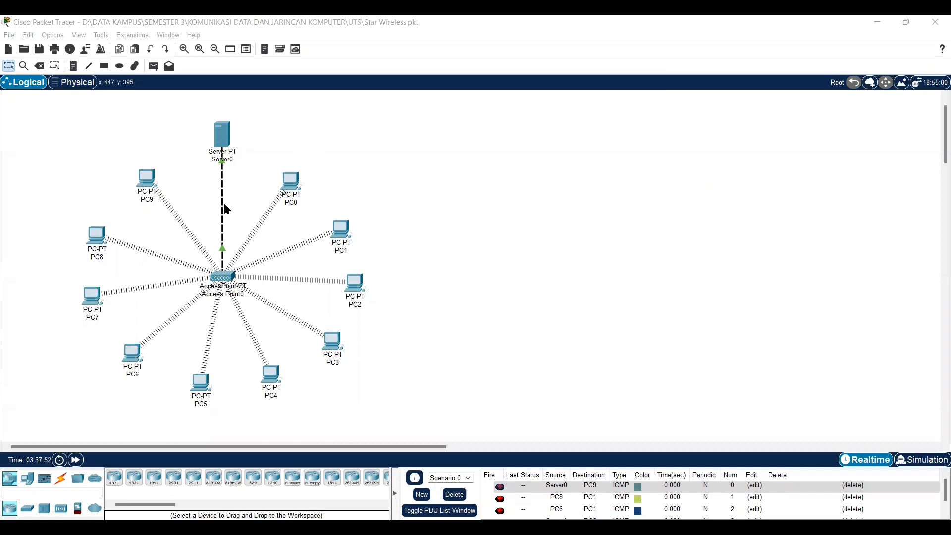
Step: Examine the device windows of Server0 and PC0 in the Star Wireless topology
{"action": "left_click", "coordinate": [228, 134]}
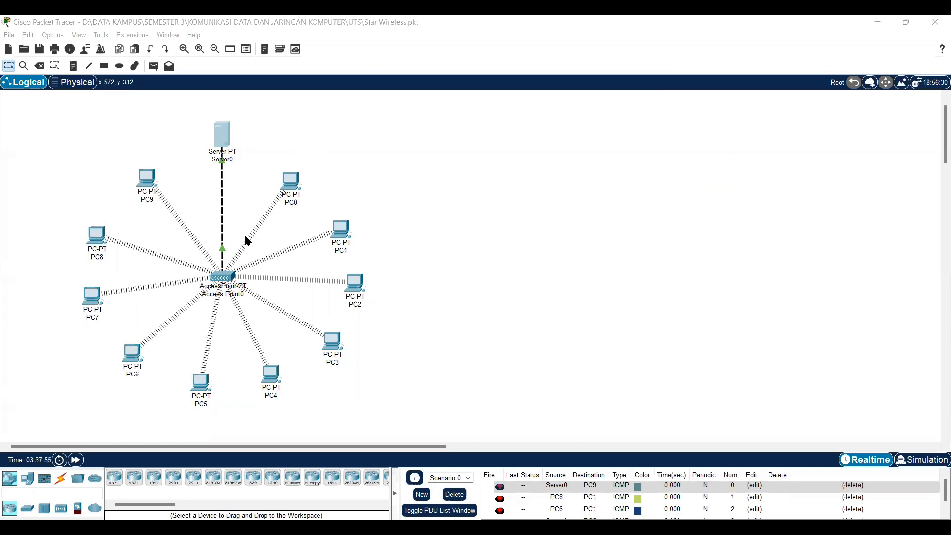
{"action": "left_click", "coordinate": [239, 269]}
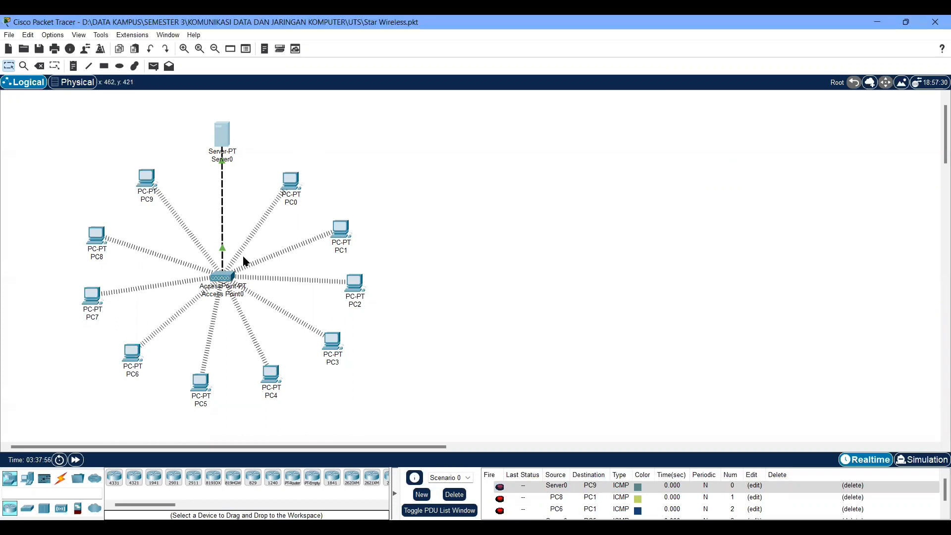
{"action": "left_click", "coordinate": [295, 186]}
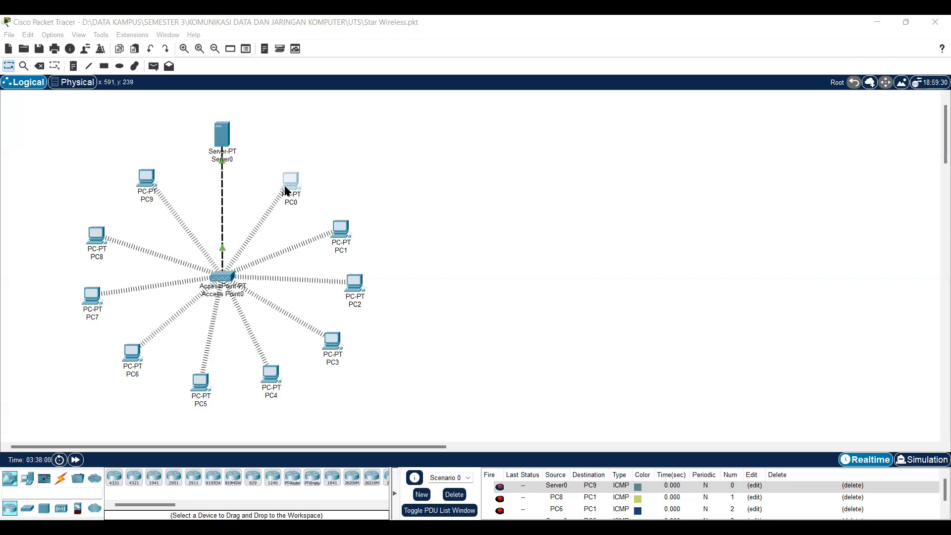
{"action": "left_click", "coordinate": [286, 185]}
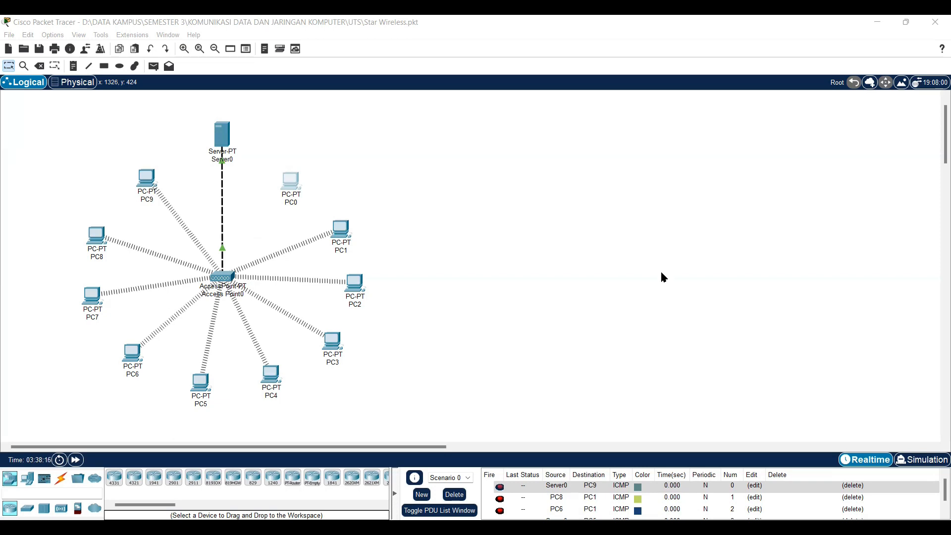
{"action": "left_click", "coordinate": [290, 200]}
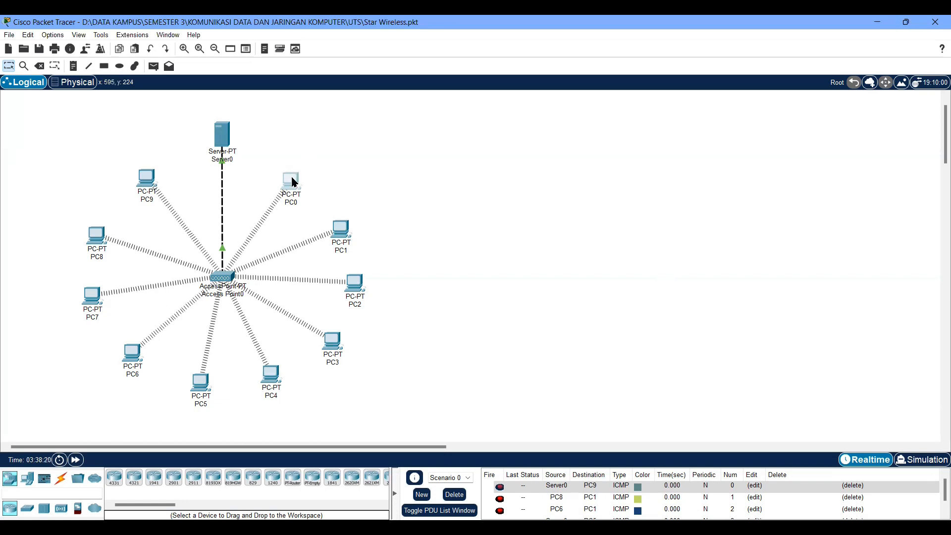
{"action": "left_click", "coordinate": [220, 140]}
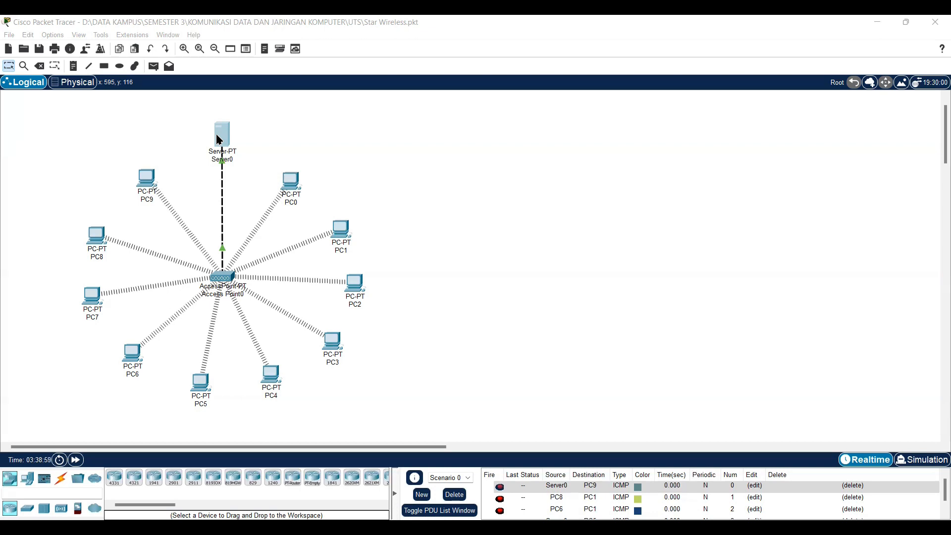
{"action": "left_click", "coordinate": [638, 103]}
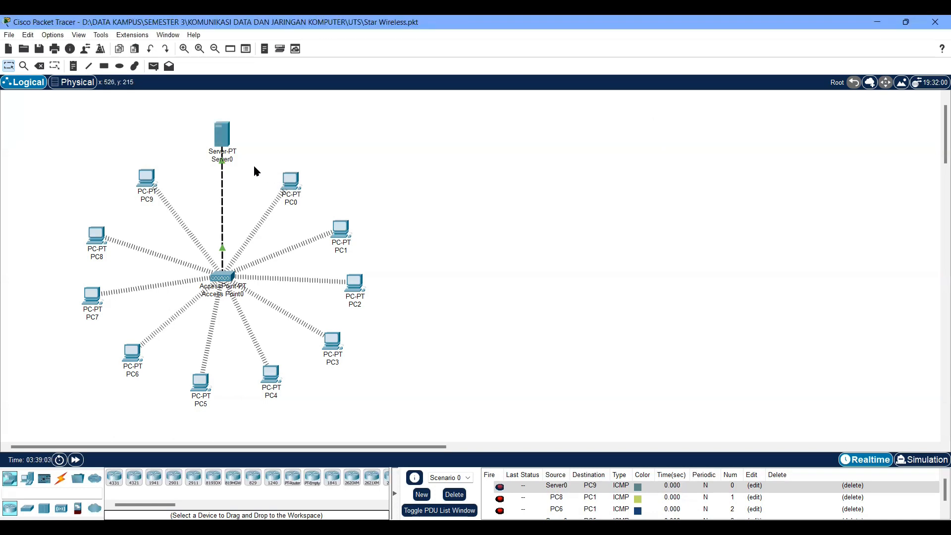
{"action": "left_click", "coordinate": [296, 180]}
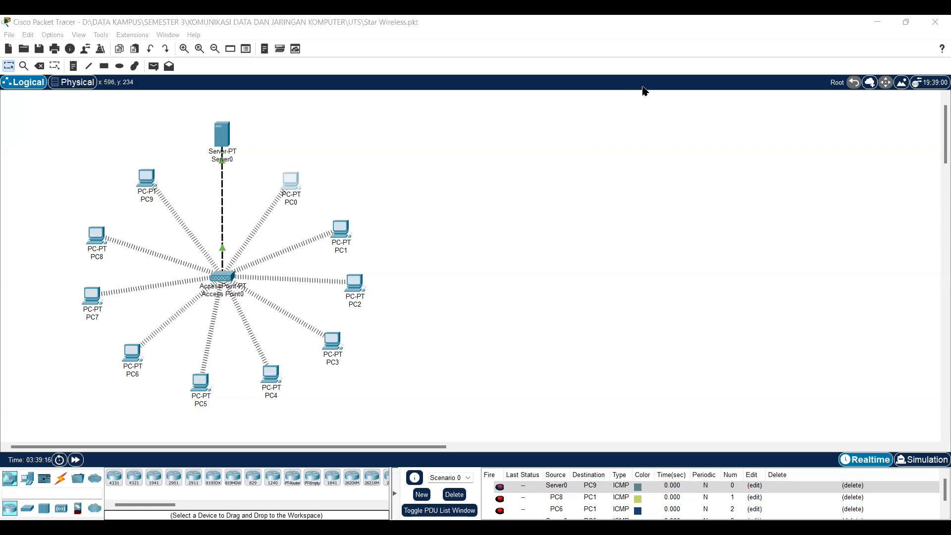
{"action": "left_click", "coordinate": [505, 252]}
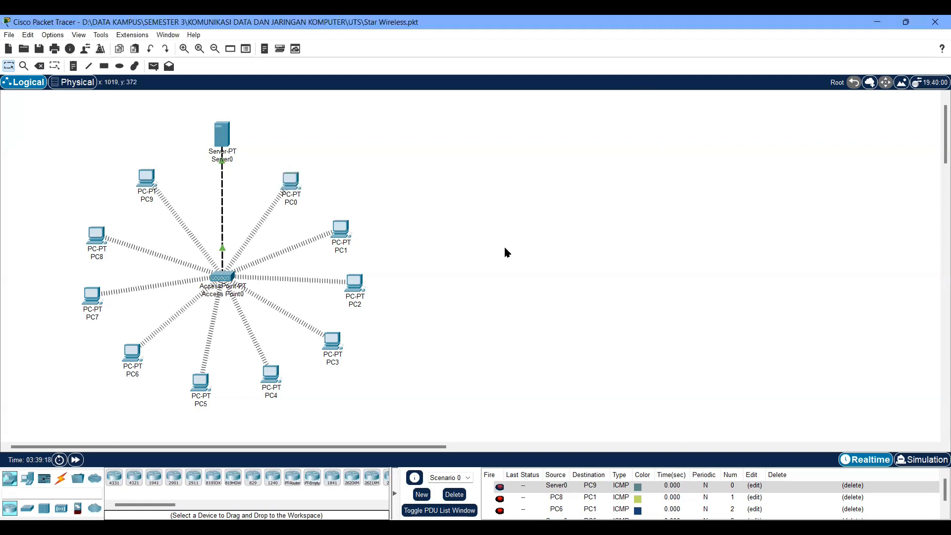
Step: Send a simple PDU from Server0 to PC4 and check its entry in the PDU list
{"action": "left_click", "coordinate": [154, 66]}
{"action": "left_click", "coordinate": [222, 132]}
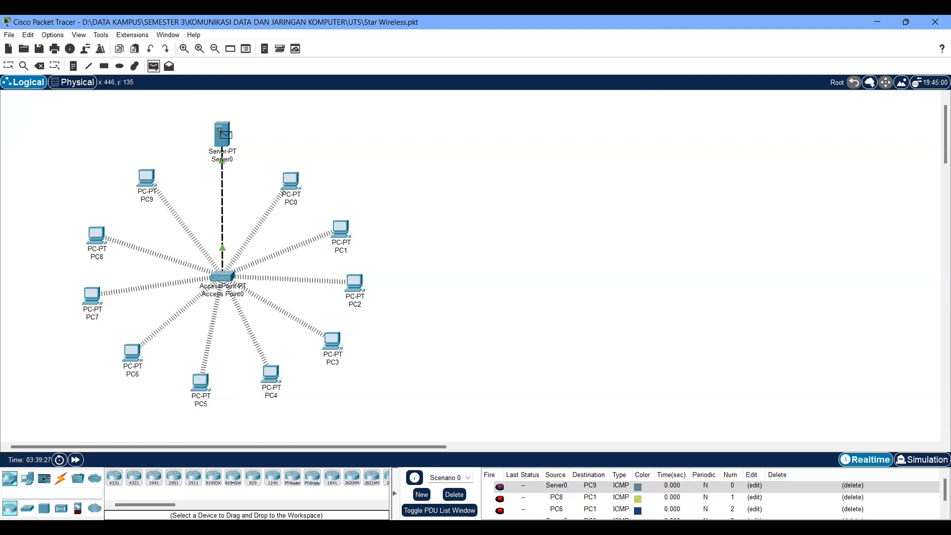
{"action": "left_click", "coordinate": [271, 374]}
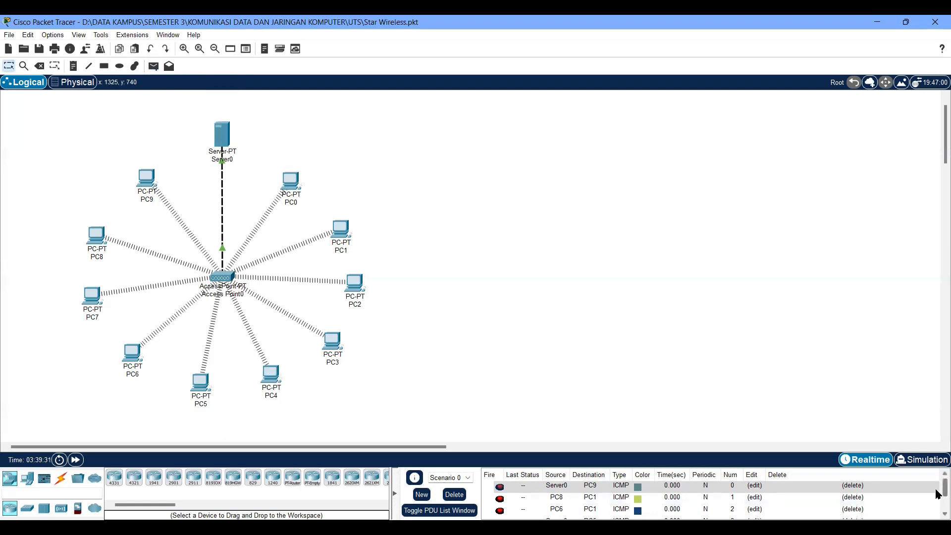
{"action": "scroll", "coordinate": [937, 492], "scroll_direction": "down", "scroll_amount": 1}
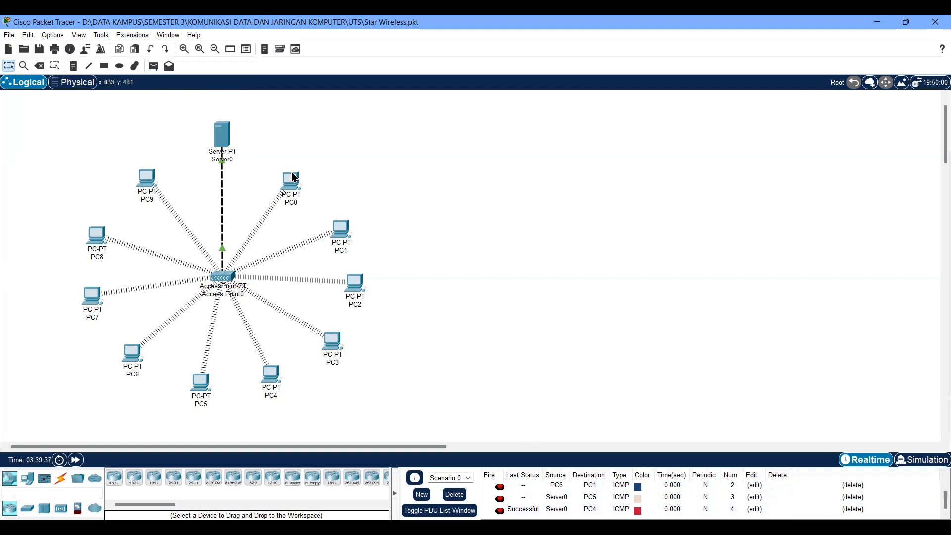
Step: Send a simple PDU from PC9 to PC1, then check its PDU list entry and PC1's network details
{"action": "left_click", "coordinate": [154, 66]}
{"action": "left_click", "coordinate": [146, 178]}
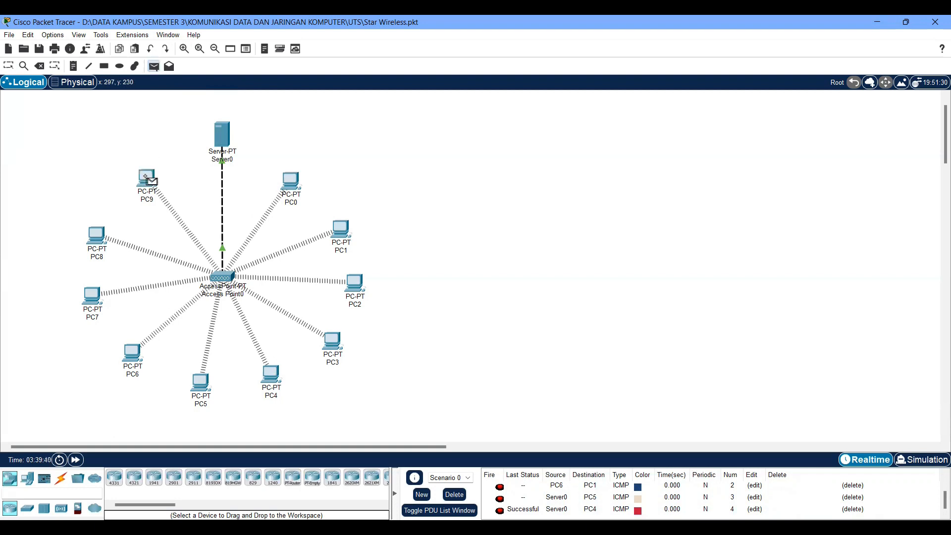
{"action": "left_click", "coordinate": [340, 228]}
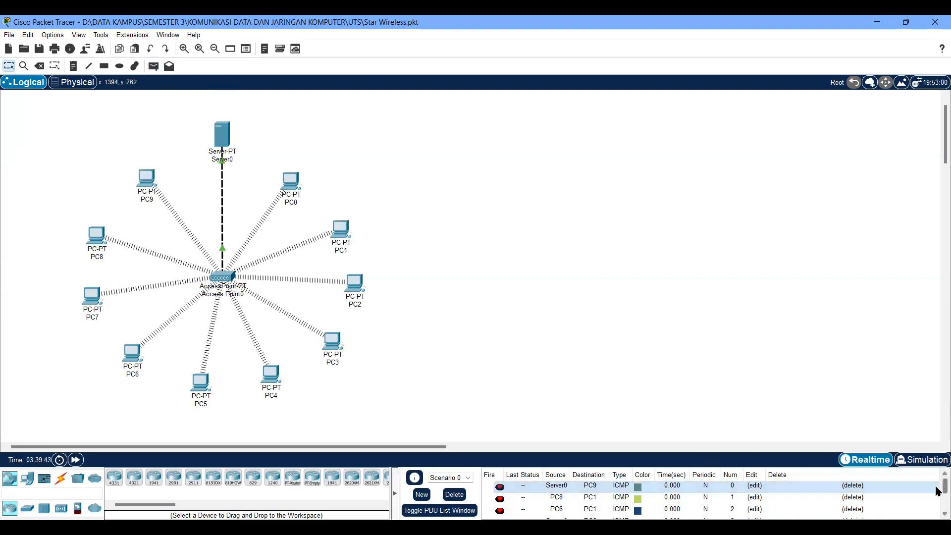
{"action": "scroll", "coordinate": [937, 484], "scroll_direction": "down", "scroll_amount": 3}
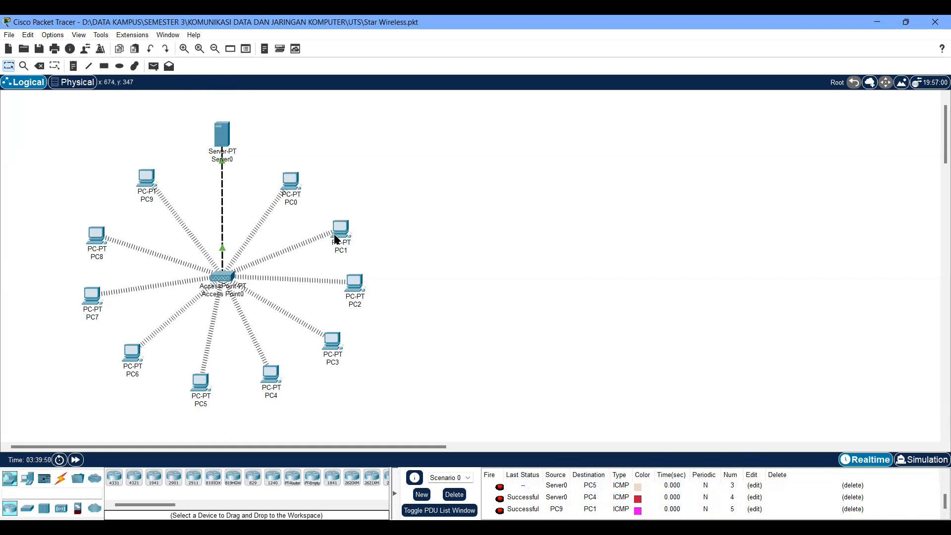
{"action": "mouse_move", "coordinate": [336, 240]}
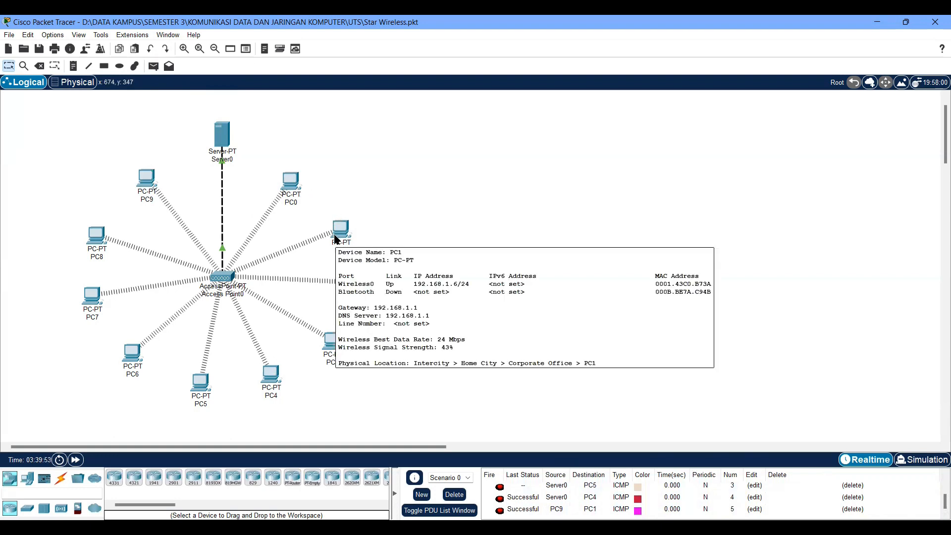
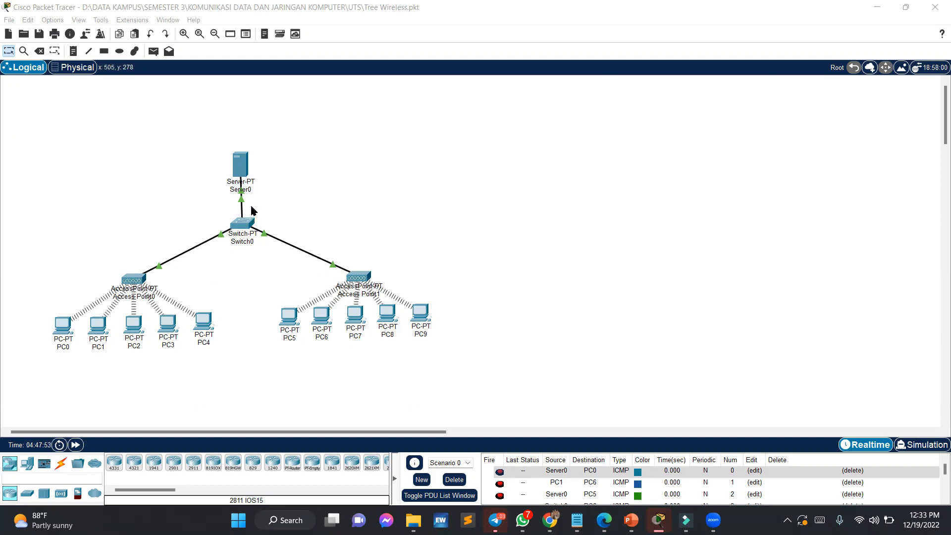
Step: Open Server0's IP configuration in the Tree Wireless topology to review its static addressing
{"action": "left_click", "coordinate": [246, 167]}
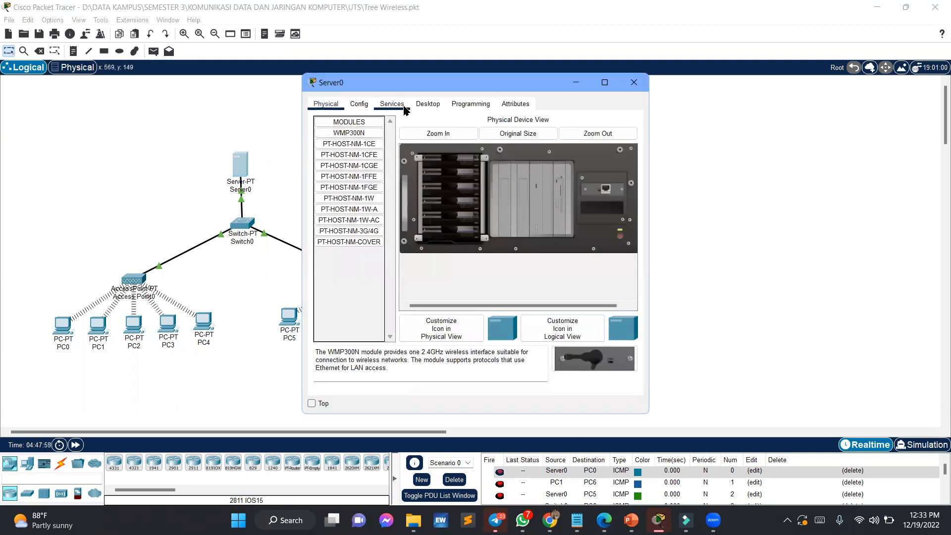
{"action": "left_click", "coordinate": [392, 103]}
{"action": "left_click", "coordinate": [427, 104]}
{"action": "left_click", "coordinate": [325, 148]}
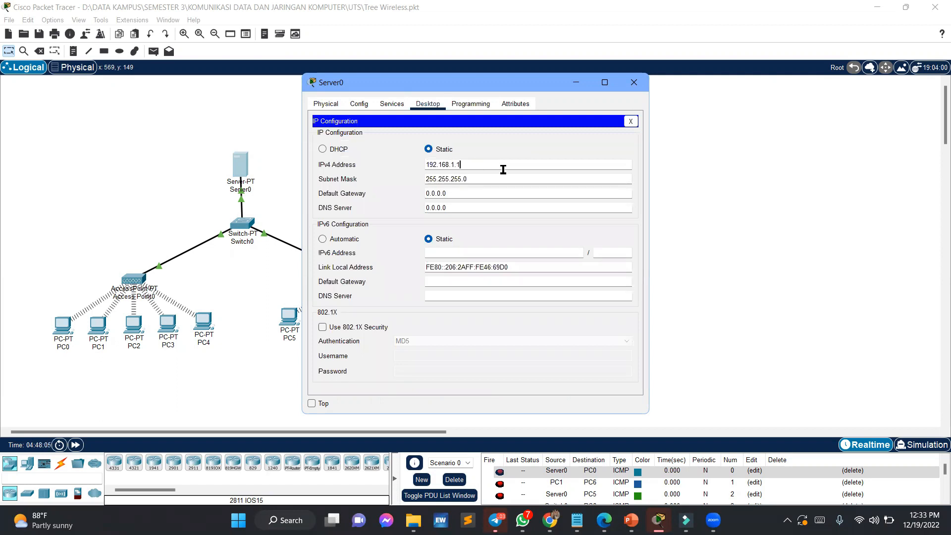
Step: Turn on Server0's DHCP service, set serverPool's start IP address to 192.168.1.2 and save the pool
{"action": "left_click", "coordinate": [392, 103]}
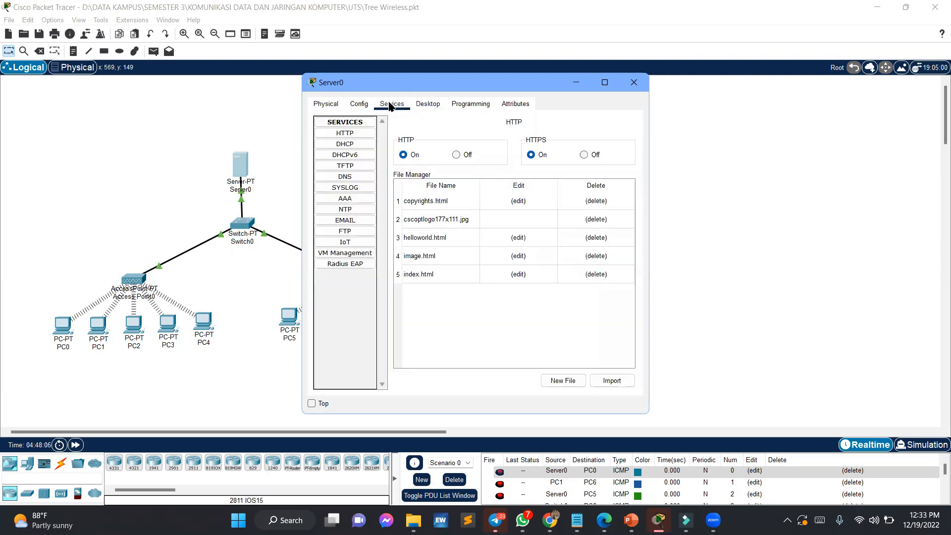
{"action": "left_click", "coordinate": [350, 145]}
{"action": "left_click", "coordinate": [543, 142]}
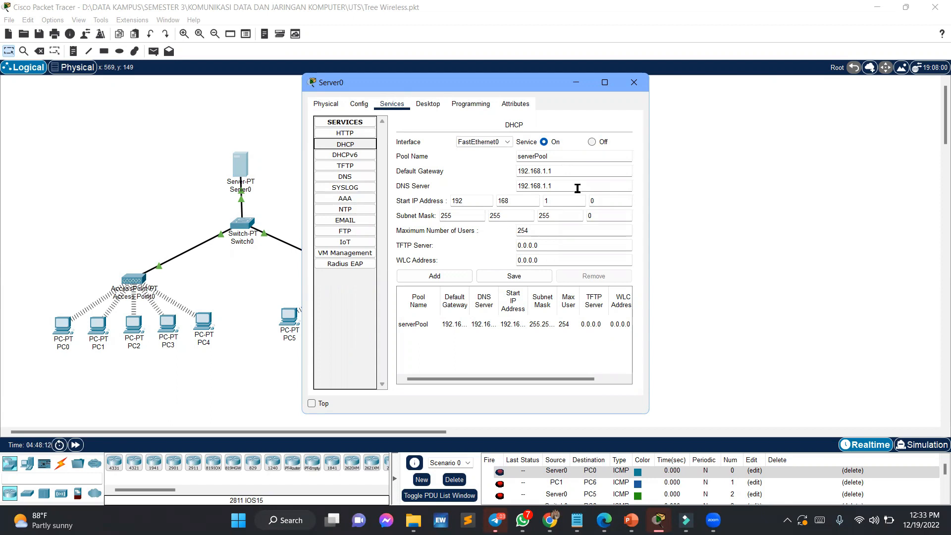
{"action": "left_click", "coordinate": [600, 202]}
{"action": "key", "text": "BackSpace"}
{"action": "type", "text": "2"}
{"action": "left_click", "coordinate": [505, 276]}
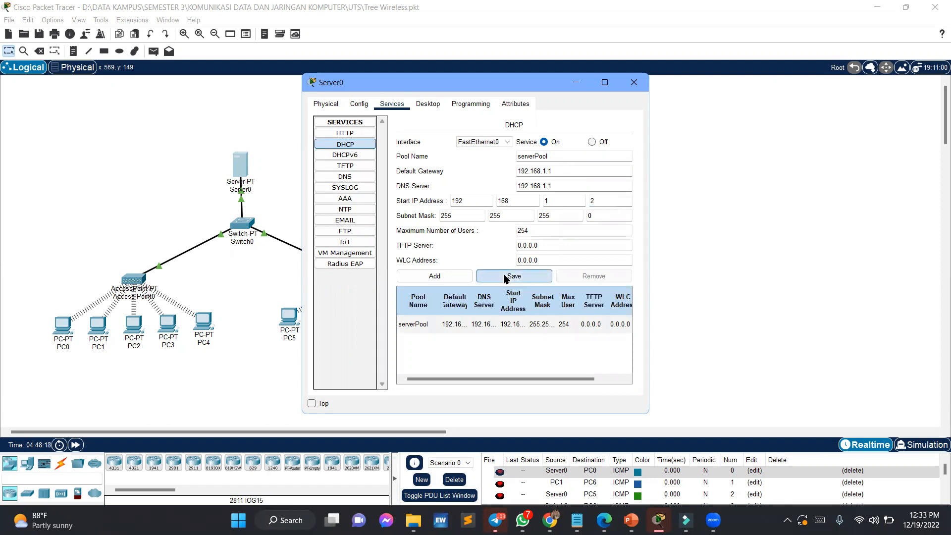
Step: Remove the WMP300N wireless module from PC5, install it again in the same slot and power the PC back on
{"action": "left_click", "coordinate": [634, 83]}
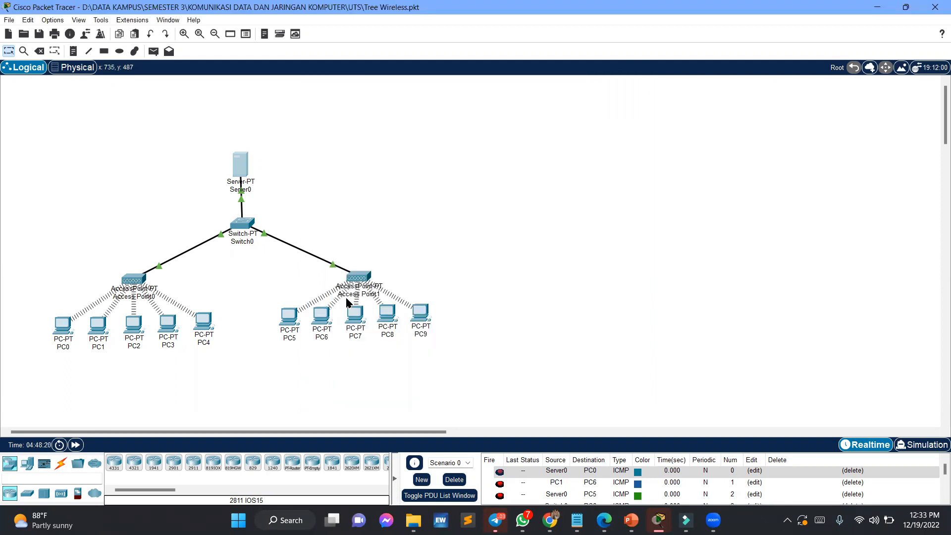
{"action": "left_click", "coordinate": [292, 319]}
{"action": "left_click", "coordinate": [359, 104]}
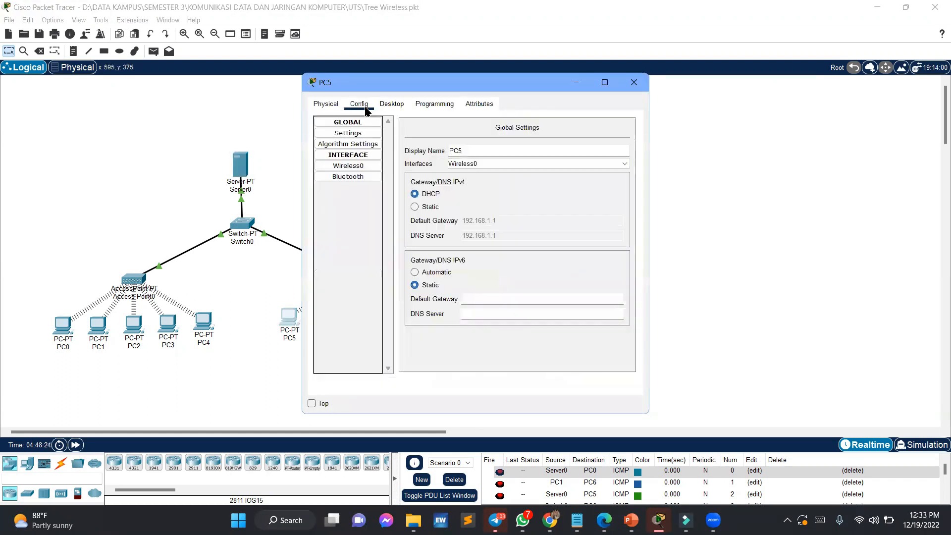
{"action": "left_click", "coordinate": [336, 106]}
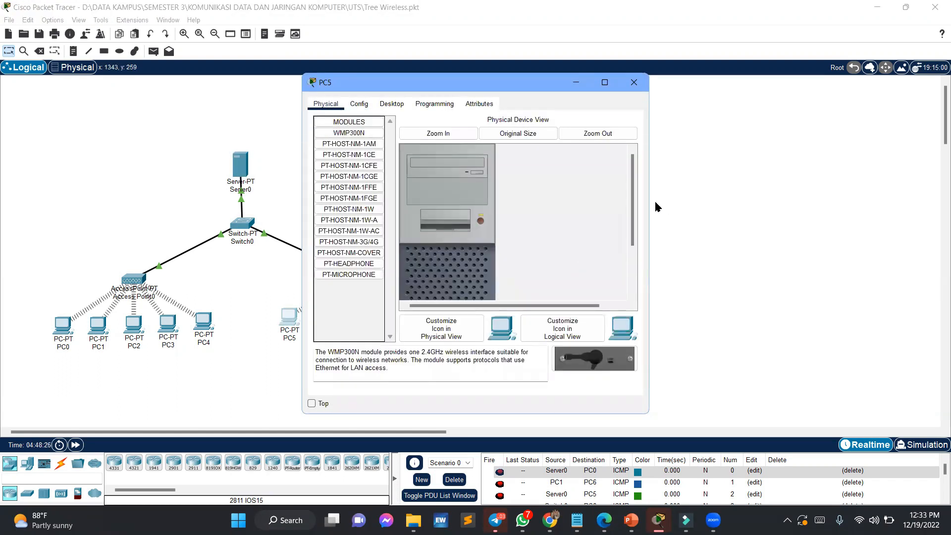
{"action": "left_click_drag", "start_coordinate": [630, 216], "coordinate": [627, 272]}
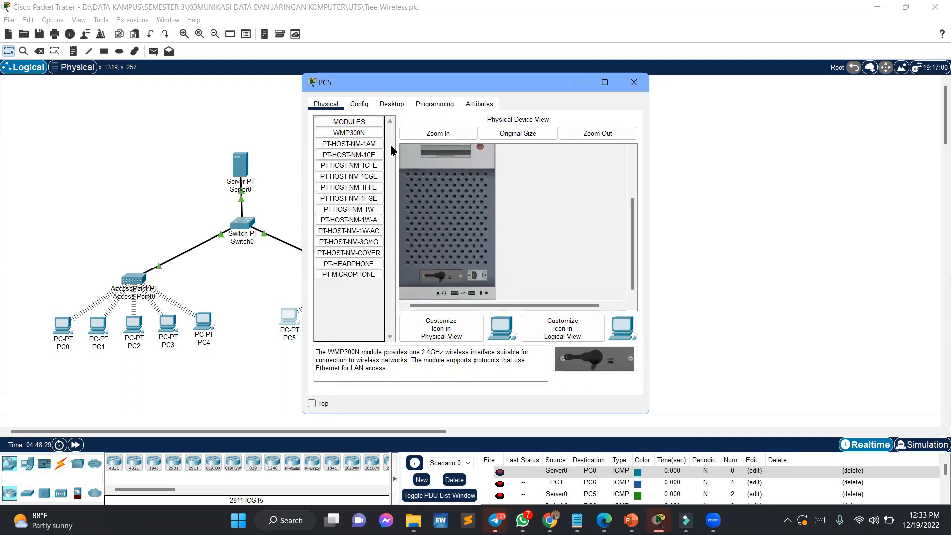
{"action": "left_click_drag", "start_coordinate": [630, 262], "coordinate": [629, 250]}
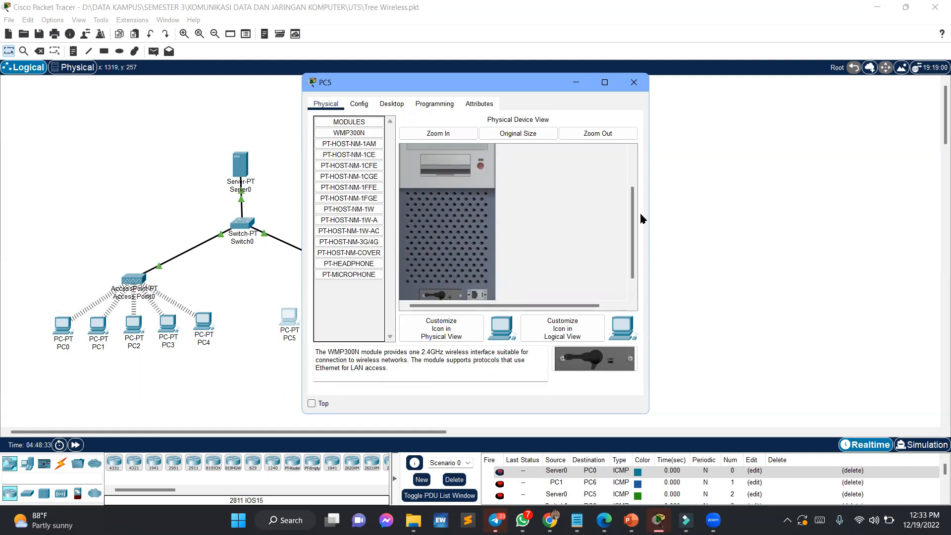
{"action": "left_click_drag", "start_coordinate": [631, 218], "coordinate": [630, 254]}
{"action": "left_click_drag", "start_coordinate": [424, 277], "coordinate": [354, 304]}
{"action": "left_click_drag", "start_coordinate": [349, 135], "coordinate": [436, 276]}
{"action": "left_click_drag", "start_coordinate": [635, 259], "coordinate": [633, 214]}
{"action": "left_click", "coordinate": [480, 220]}
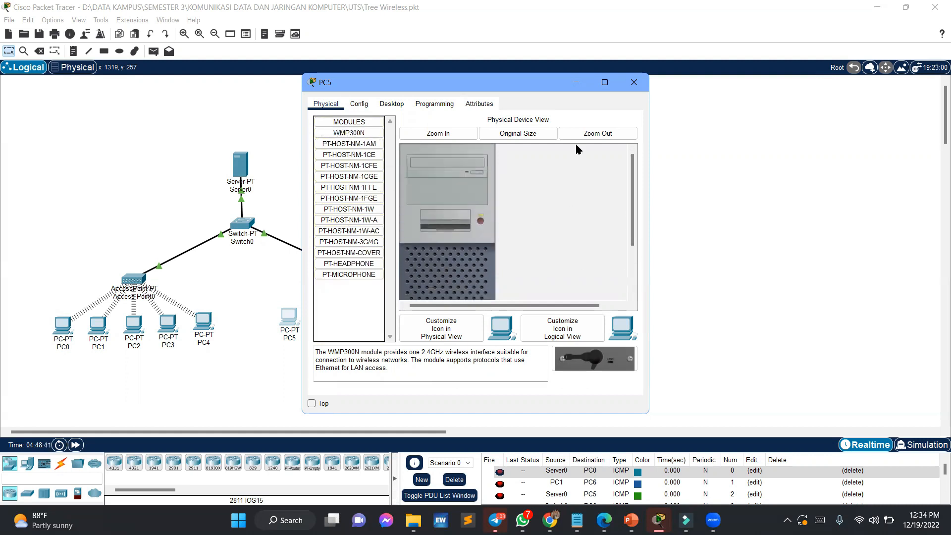
{"action": "left_click", "coordinate": [634, 83]}
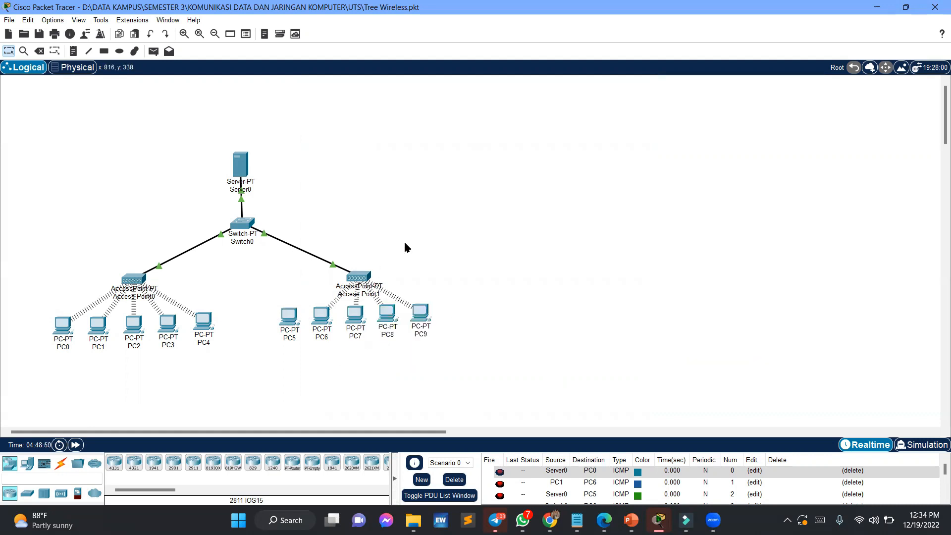
Step: Set the SSID of PC5's Wireless0 interface to Default1, then open Access Point1 for a brief look
{"action": "left_click", "coordinate": [295, 321]}
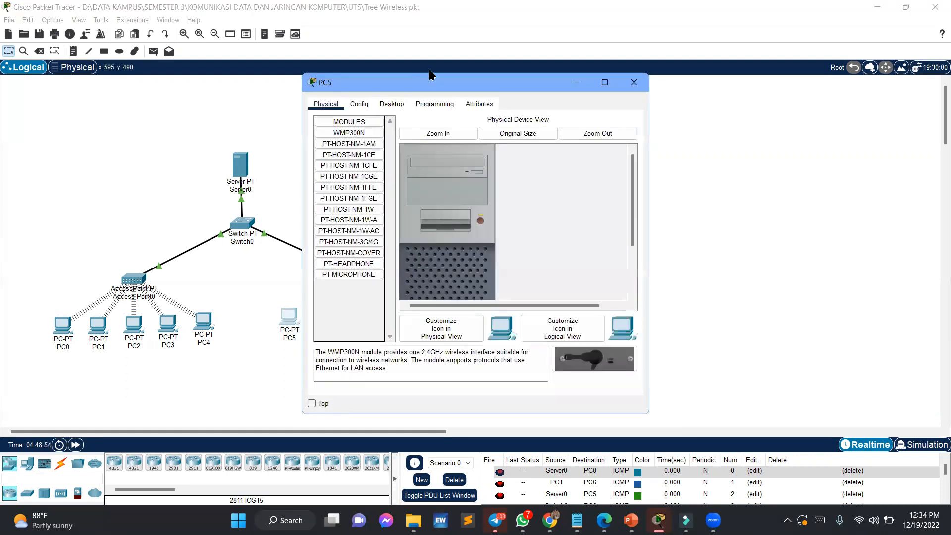
{"action": "left_click", "coordinate": [634, 82]}
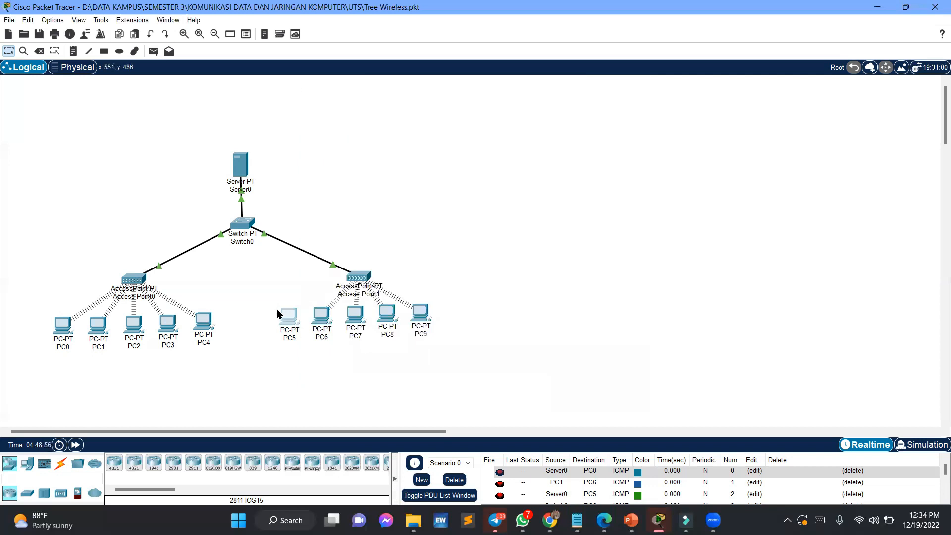
{"action": "left_click", "coordinate": [290, 323]}
{"action": "left_click", "coordinate": [384, 105]}
{"action": "left_click", "coordinate": [359, 104]}
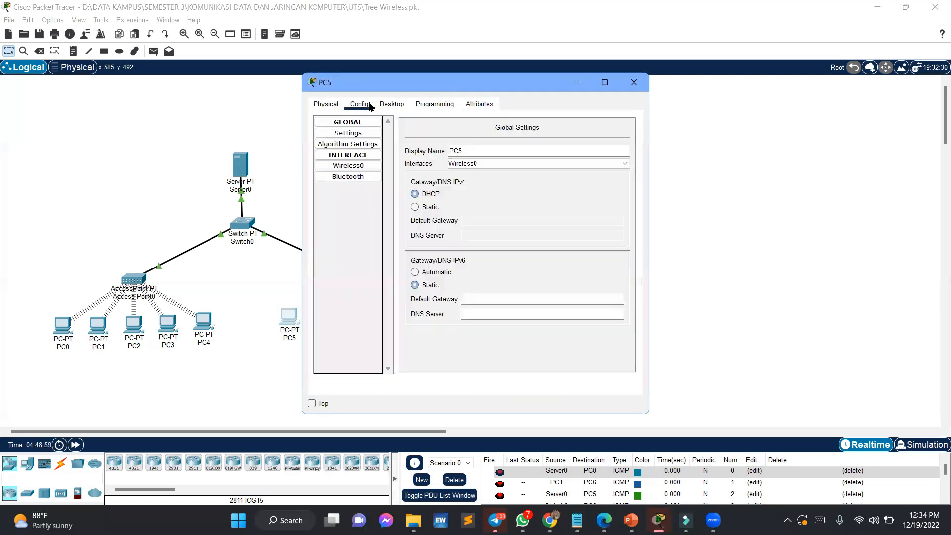
{"action": "left_click", "coordinate": [352, 166]}
{"action": "left_click_drag", "start_coordinate": [579, 82], "coordinate": [752, 107]}
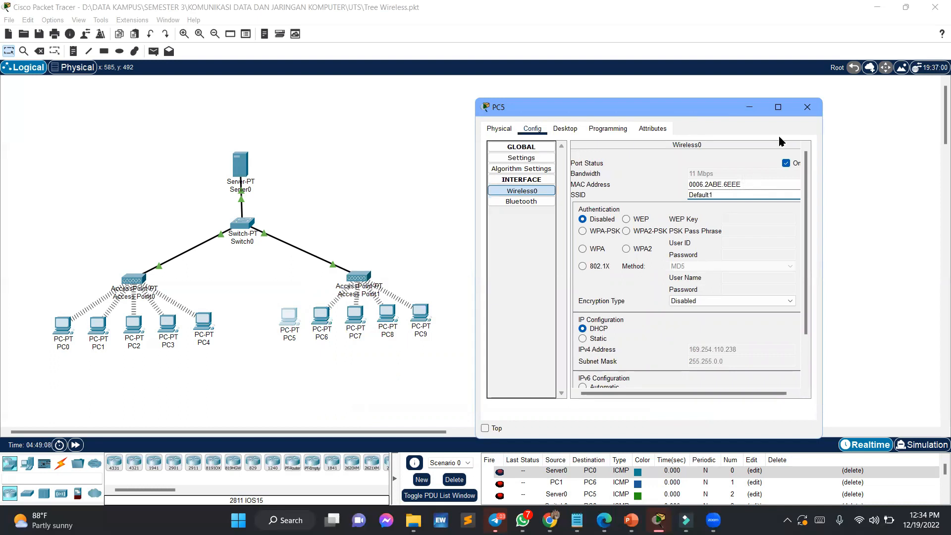
{"action": "left_click", "coordinate": [807, 107]}
{"action": "left_click", "coordinate": [355, 278]}
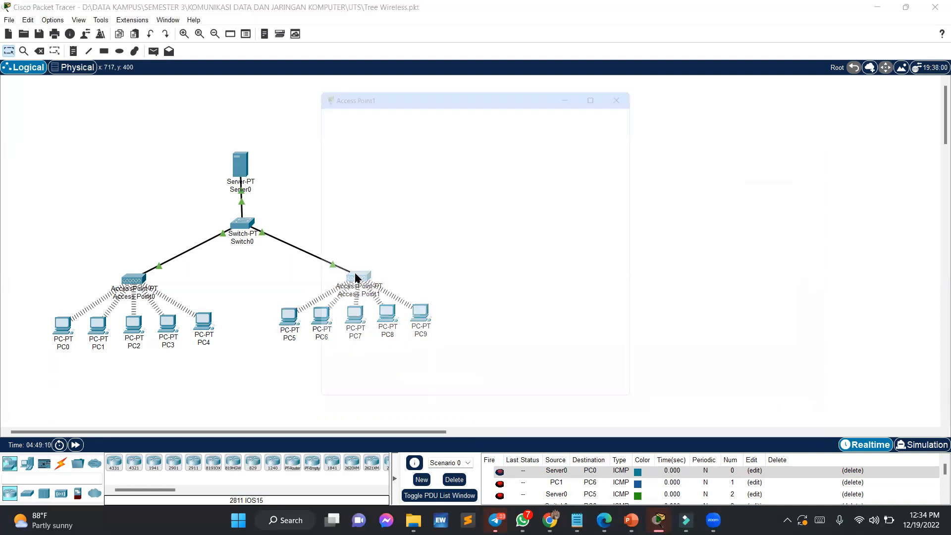
{"action": "left_click", "coordinate": [640, 86]}
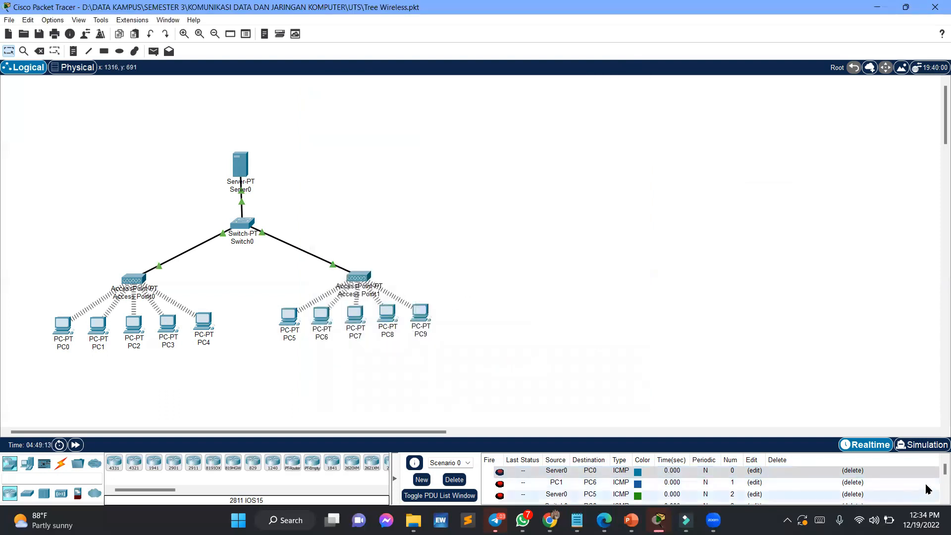
Step: Send a simple PDU from Server0 to PC5 and check its entry in the PDU list
{"action": "scroll", "coordinate": [937, 472], "scroll_direction": "down", "scroll_amount": 4}
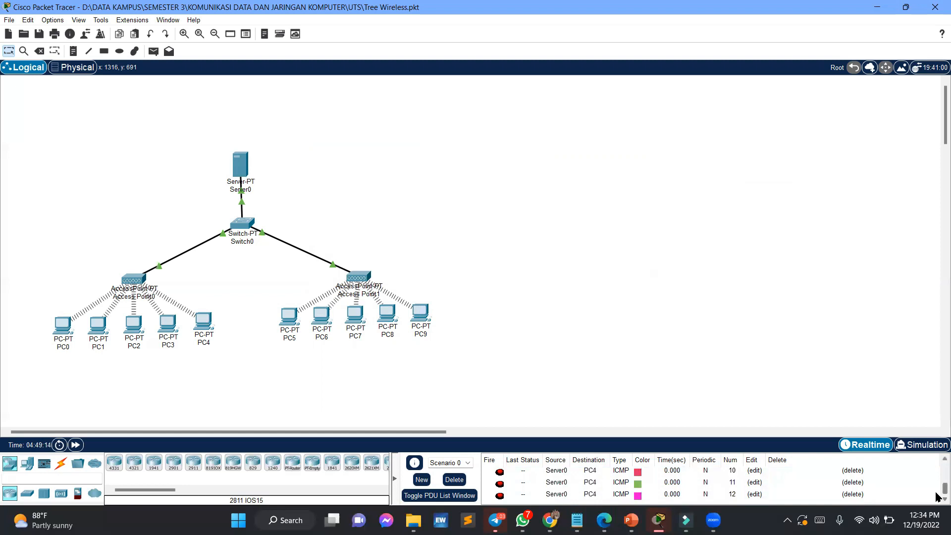
{"action": "left_click", "coordinate": [154, 52]}
{"action": "left_click", "coordinate": [153, 52]}
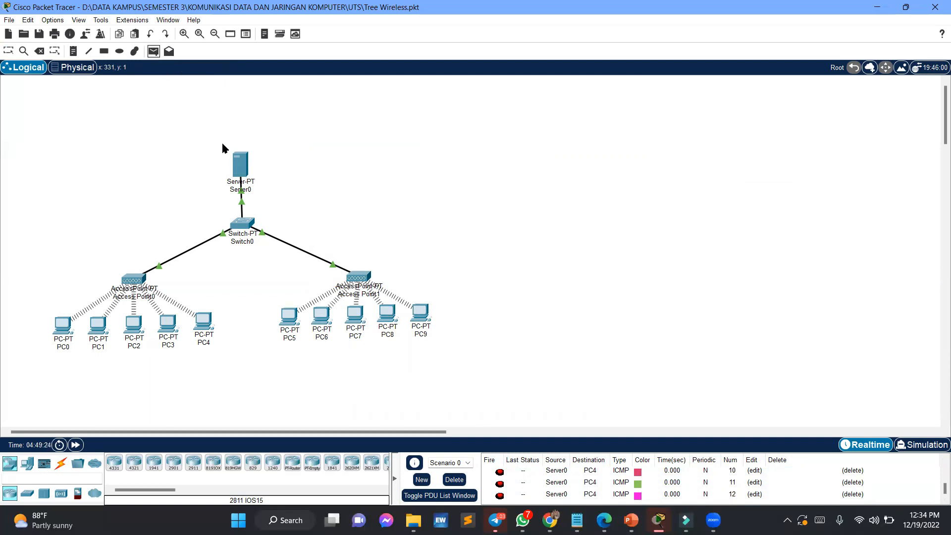
{"action": "left_click", "coordinate": [237, 161]}
{"action": "left_click", "coordinate": [294, 311]}
{"action": "scroll", "coordinate": [934, 471], "scroll_direction": "down", "scroll_amount": 4}
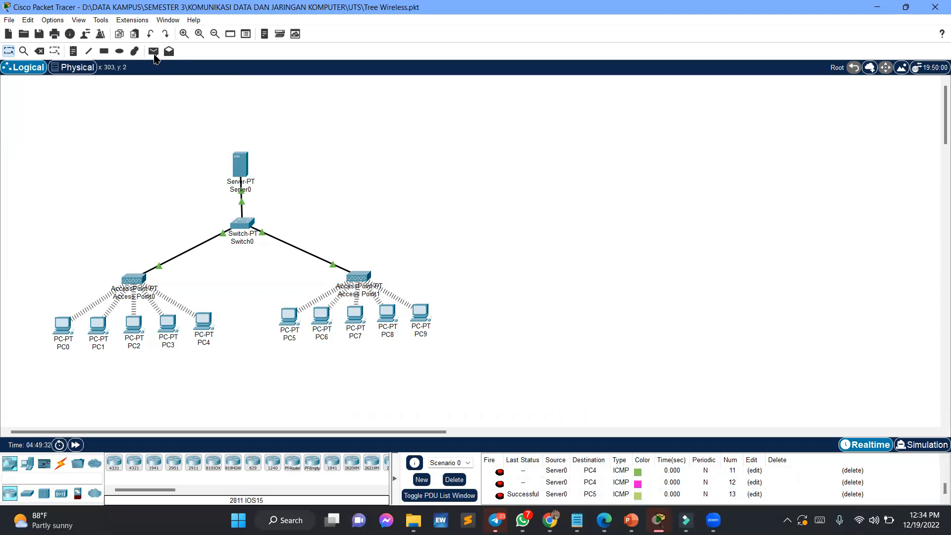
Step: Send a simple PDU from PC1 to PC9 and check its entry in the PDU list
{"action": "left_click", "coordinate": [154, 54]}
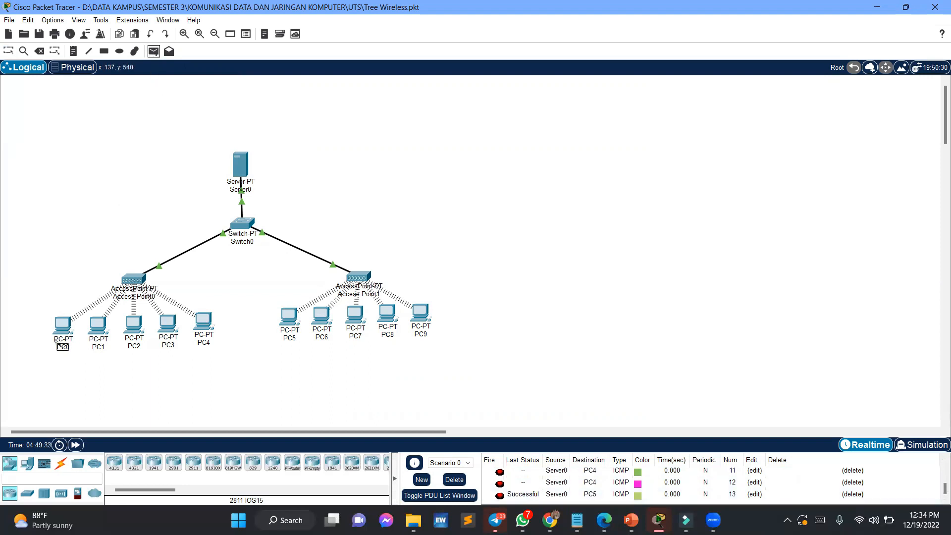
{"action": "left_click", "coordinate": [103, 326]}
{"action": "left_click", "coordinate": [420, 312]}
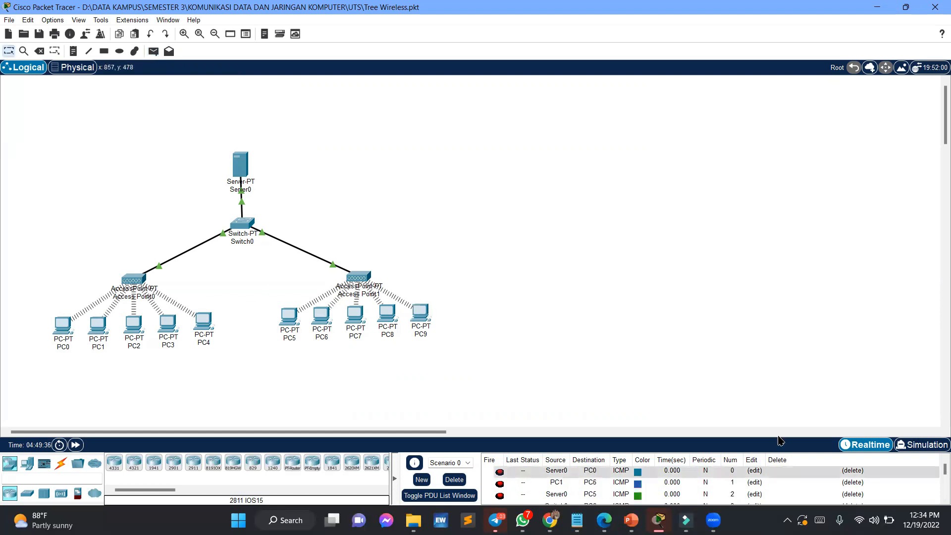
{"action": "scroll", "coordinate": [937, 473], "scroll_direction": "down", "scroll_amount": 5}
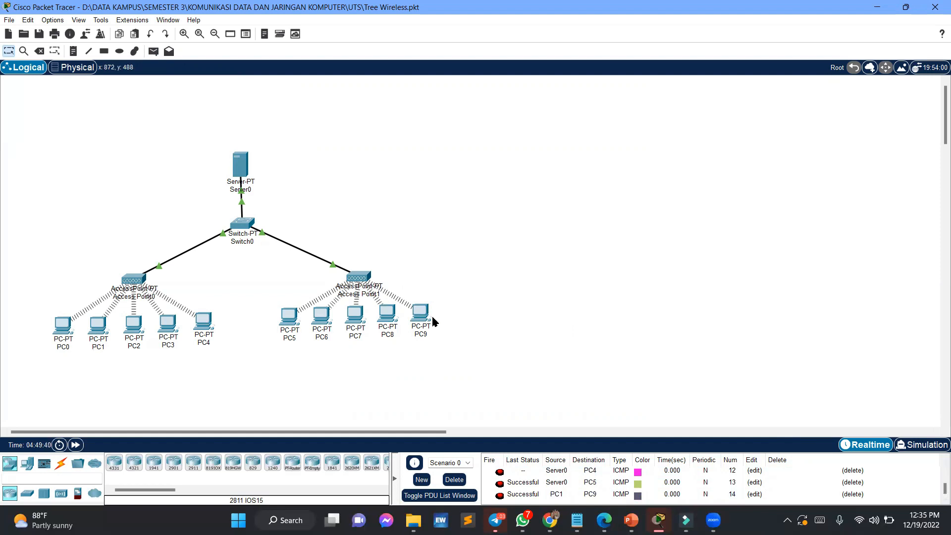
Step: Look up the IP addresses of PC9 and PC8, then ping PC8 at 192.168.1.3 from PC3's Command Prompt
{"action": "mouse_move", "coordinate": [422, 319]}
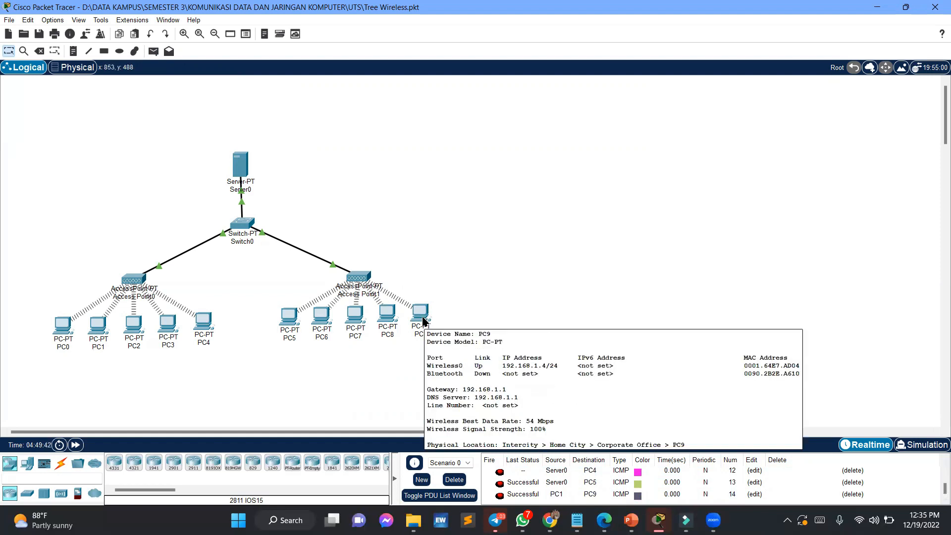
{"action": "mouse_move", "coordinate": [389, 314]}
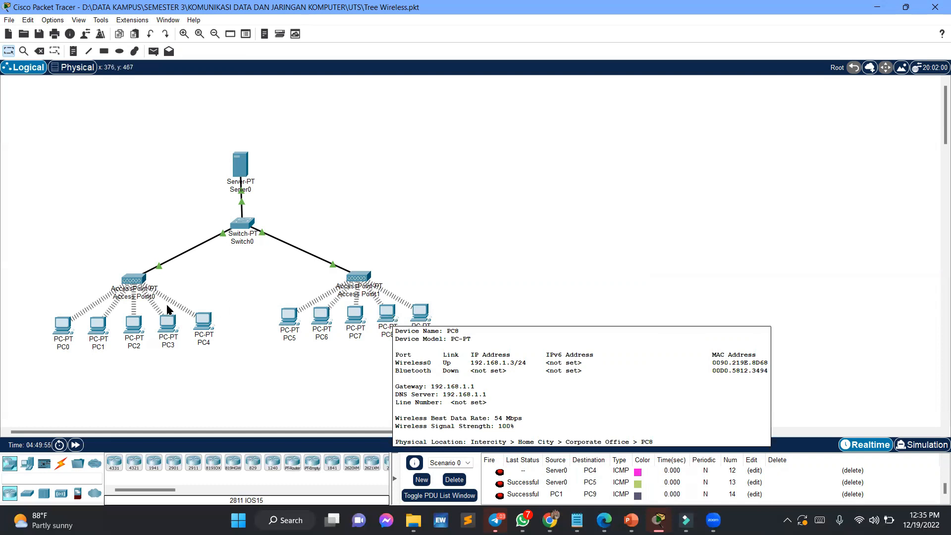
{"action": "left_click", "coordinate": [168, 323]}
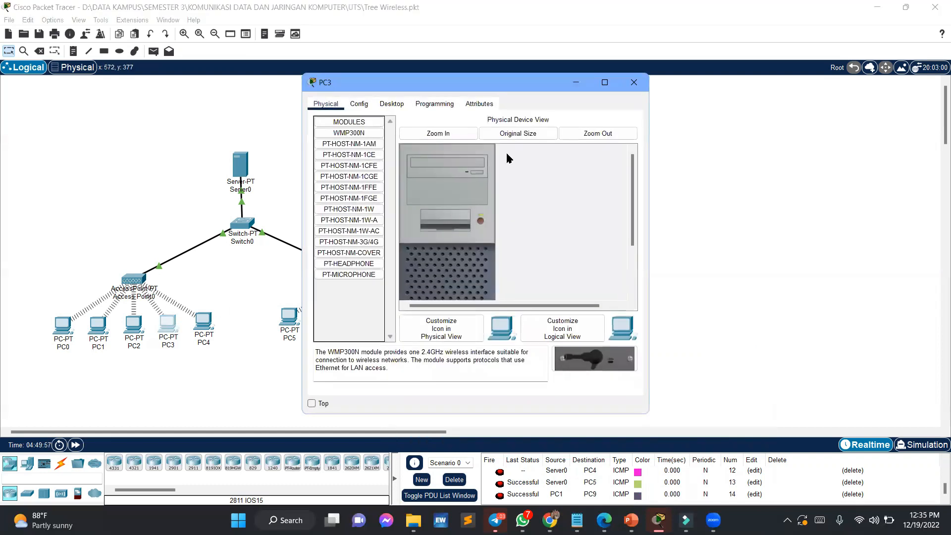
{"action": "left_click", "coordinate": [436, 104]}
{"action": "left_click", "coordinate": [392, 105]}
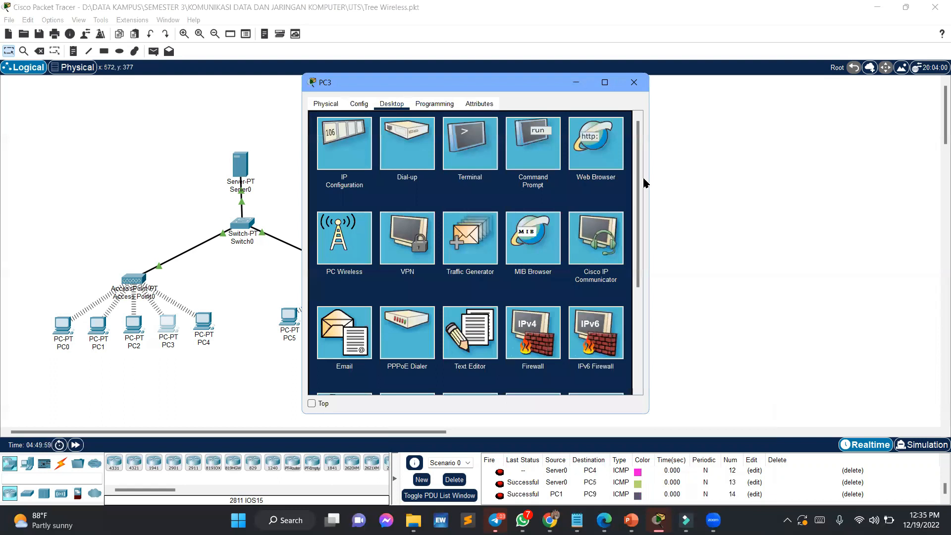
{"action": "left_click", "coordinate": [536, 147]}
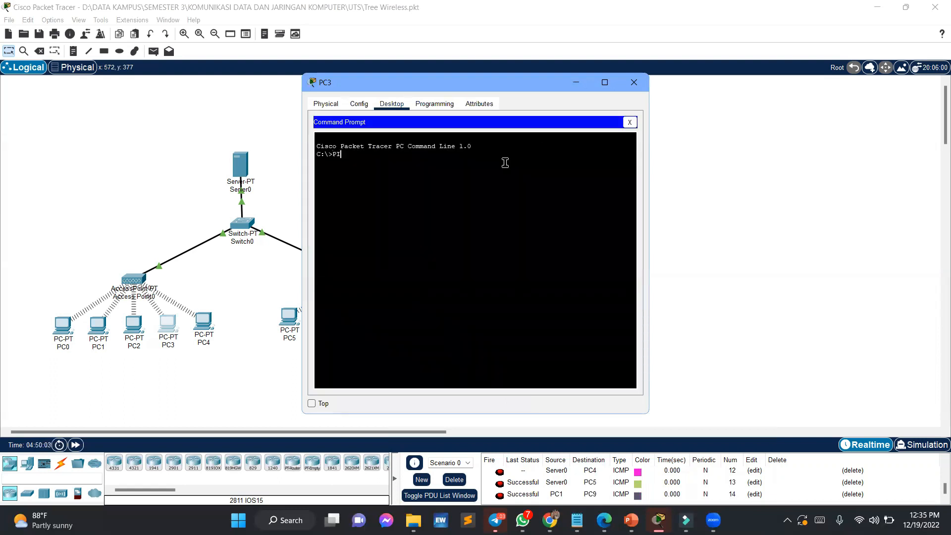
{"action": "key", "text": "BackSpace"}
{"action": "key", "text": "BackSpace"}
{"action": "type", "text": "img"}
{"action": "key", "text": "XF86MonBrightnessUp"}
{"action": "type", "text": "192.168.1.3"}
{"action": "key", "text": "Return"}
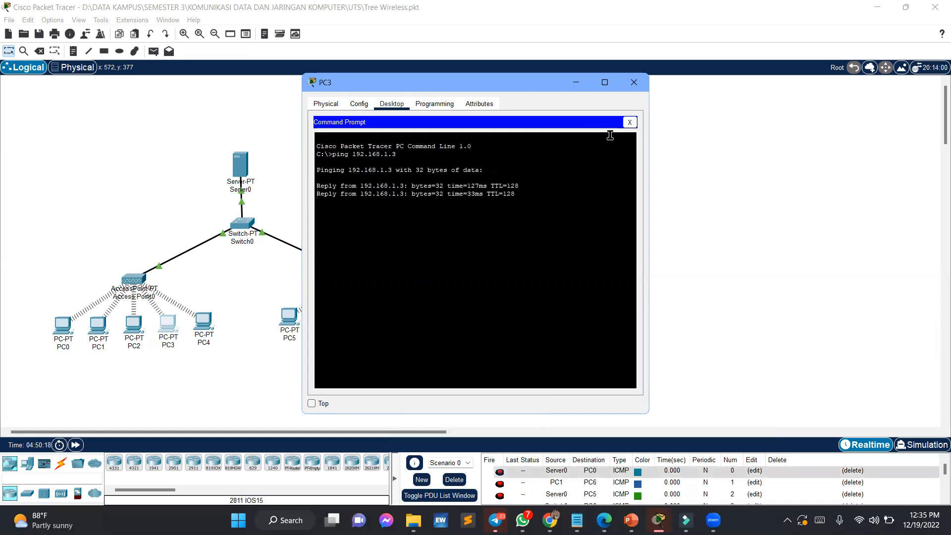
{"action": "left_click", "coordinate": [634, 83]}
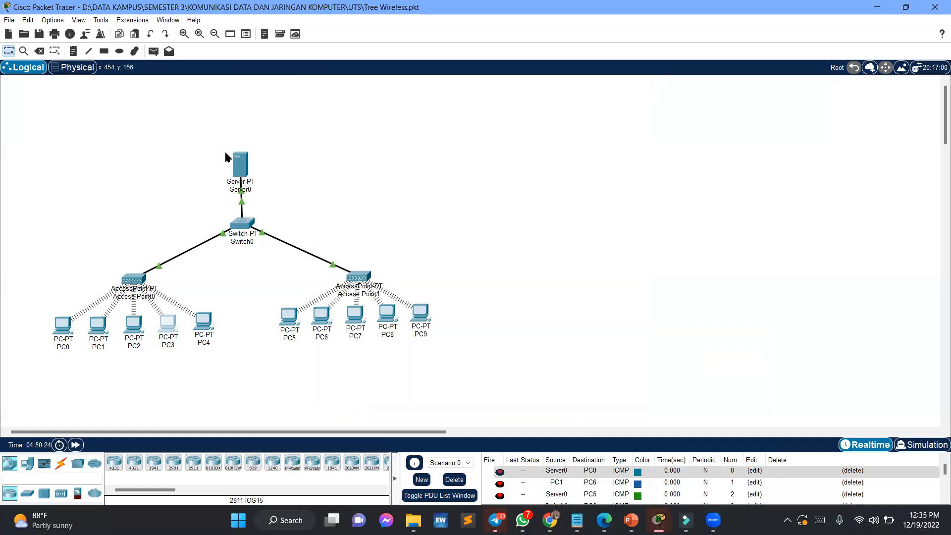
{"action": "mouse_move", "coordinate": [225, 156]}
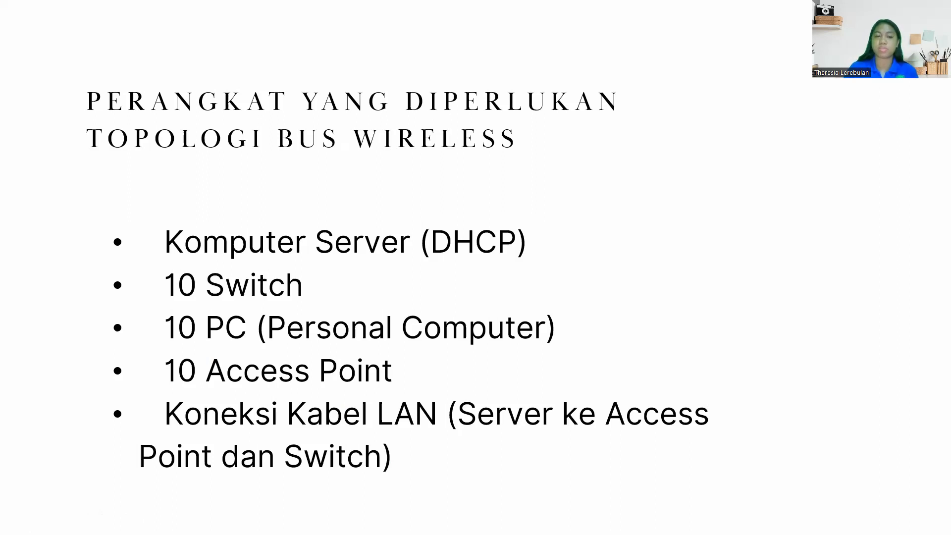
{"action": "key", "text": "Right"}
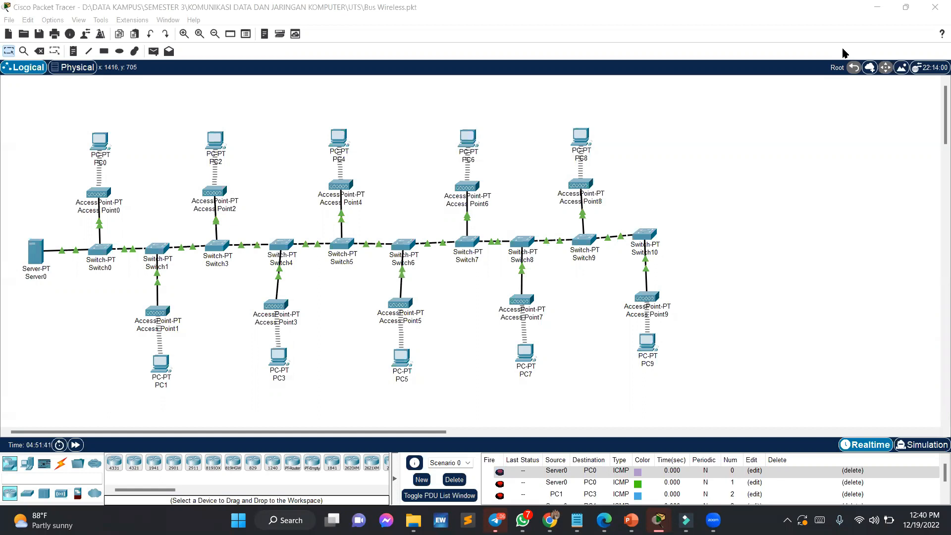
Step: In the Bus Wireless topology, view Server0 and the end device, switch, wireless device and connection categories used to build it
{"action": "left_click", "coordinate": [35, 267]}
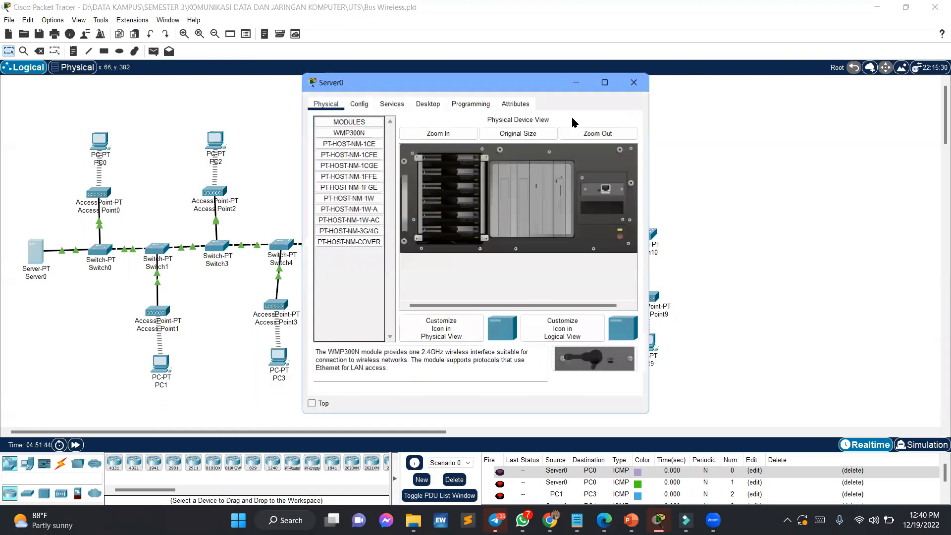
{"action": "left_click", "coordinate": [634, 85]}
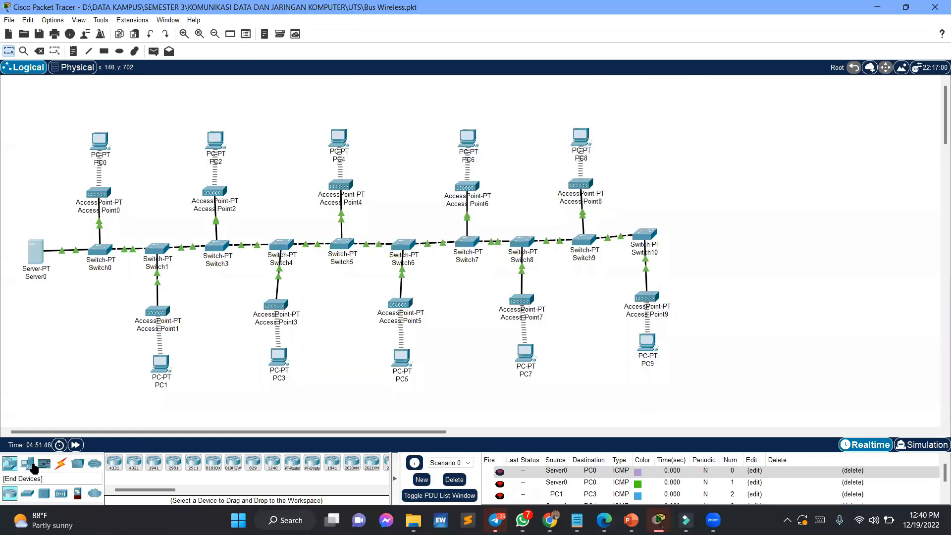
{"action": "left_click", "coordinate": [30, 465]}
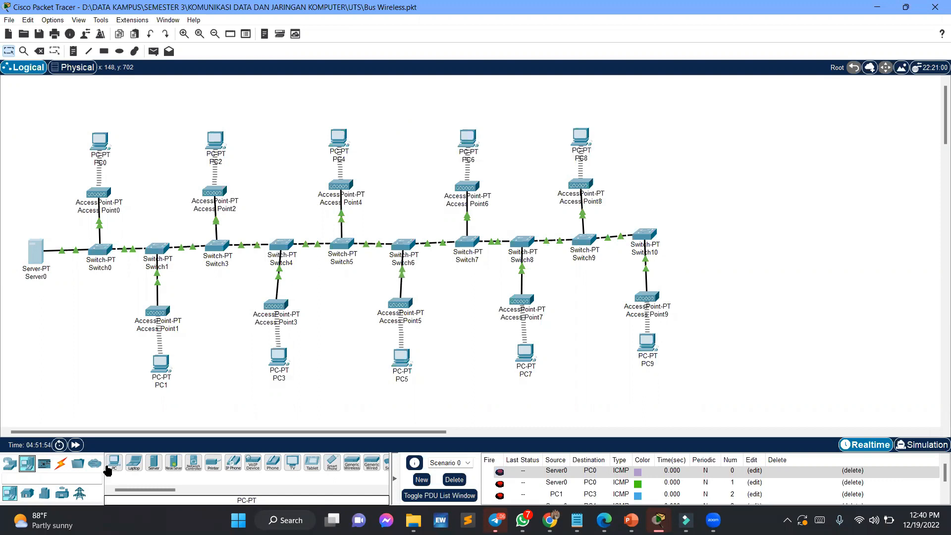
{"action": "left_click", "coordinate": [11, 464]}
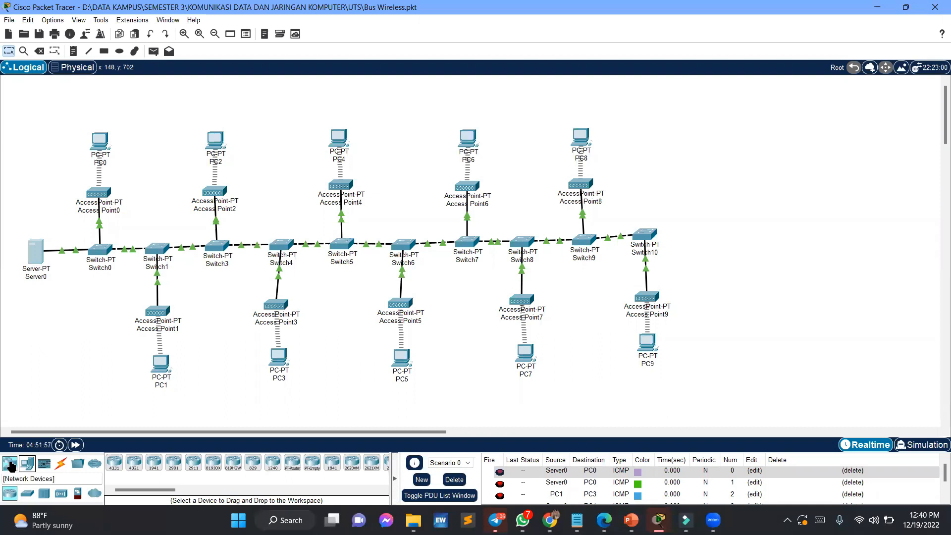
{"action": "left_click", "coordinate": [27, 492]}
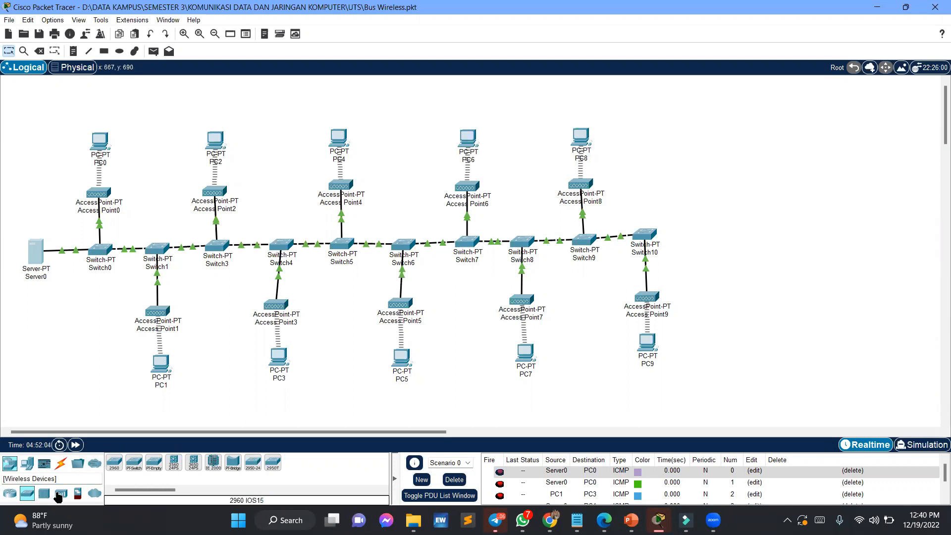
{"action": "left_click", "coordinate": [60, 494]}
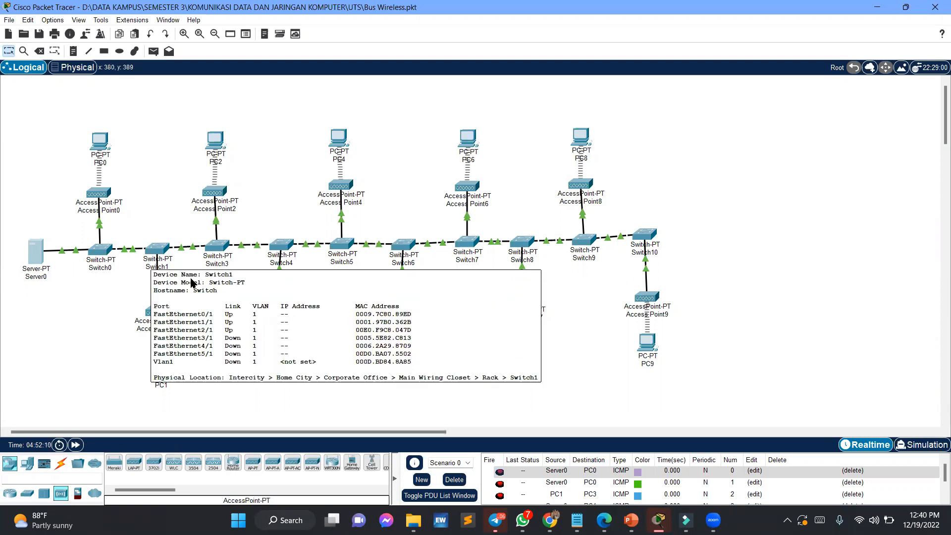
{"action": "left_click", "coordinate": [60, 463]}
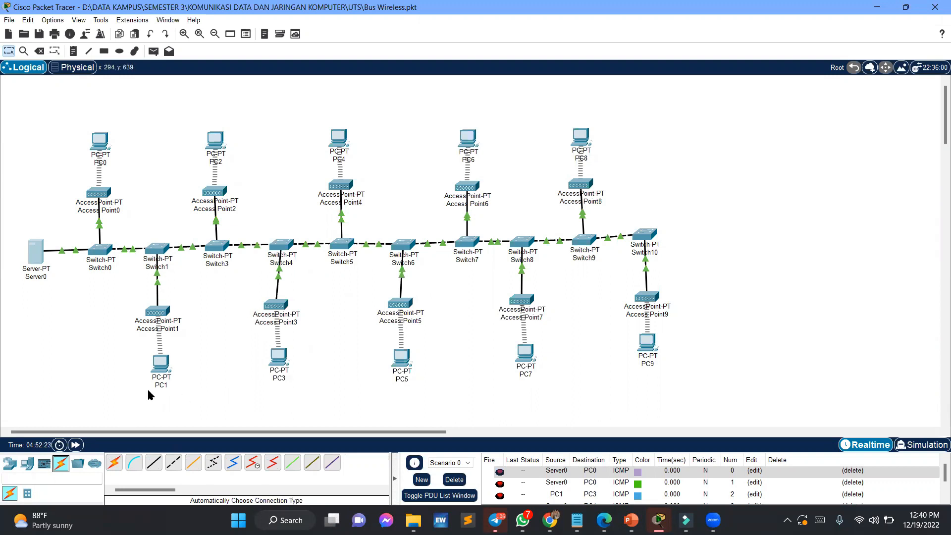
Step: Check Server0's static IPv4 address and subnet mask in its IP configuration
{"action": "mouse_move", "coordinate": [165, 373]}
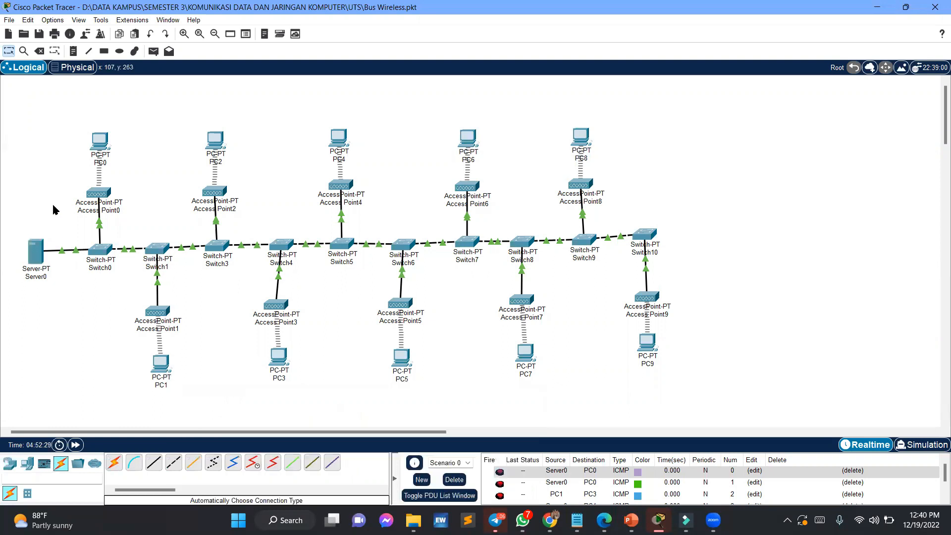
{"action": "left_click", "coordinate": [42, 261]}
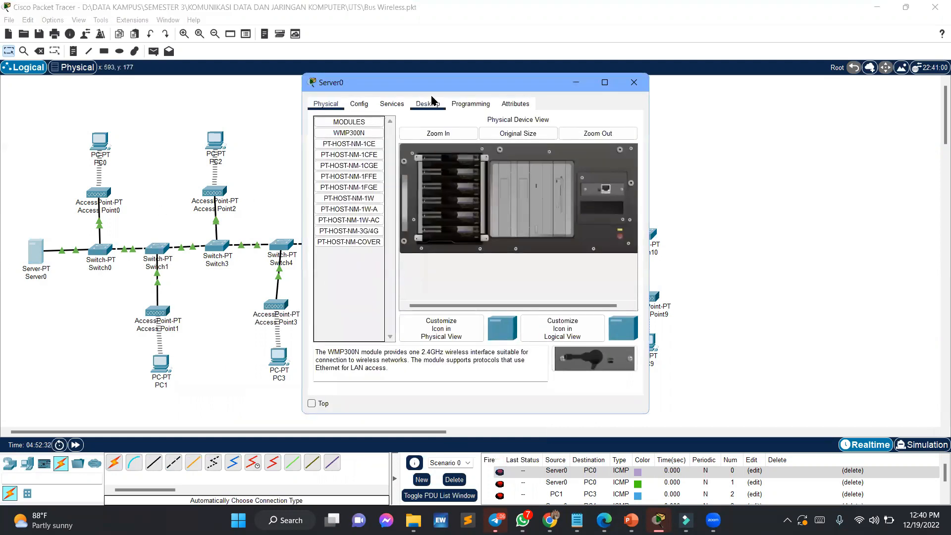
{"action": "left_click", "coordinate": [425, 103]}
{"action": "left_click", "coordinate": [327, 163]}
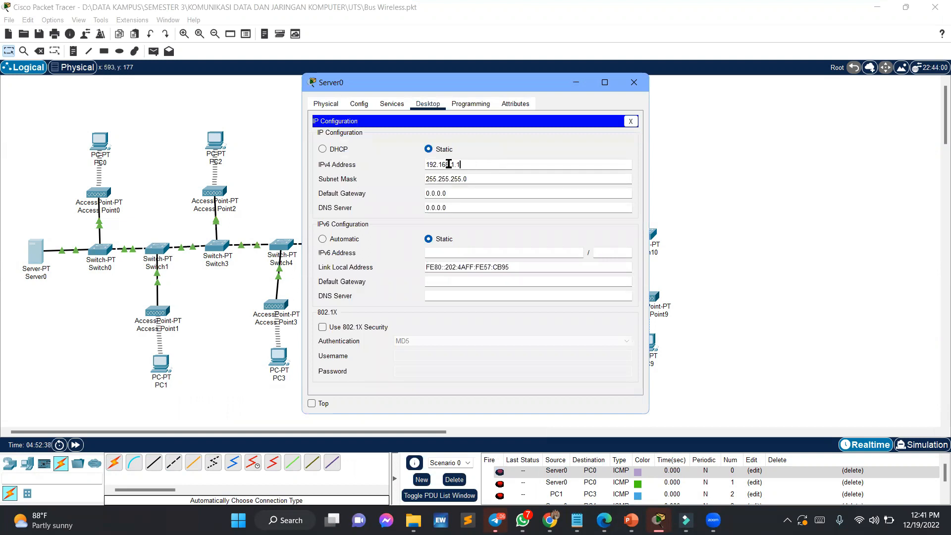
Step: Turn on Server0's DHCP service, set the serverPool start IP address to 192.168.1.2 and save the pool
{"action": "left_click", "coordinate": [392, 104]}
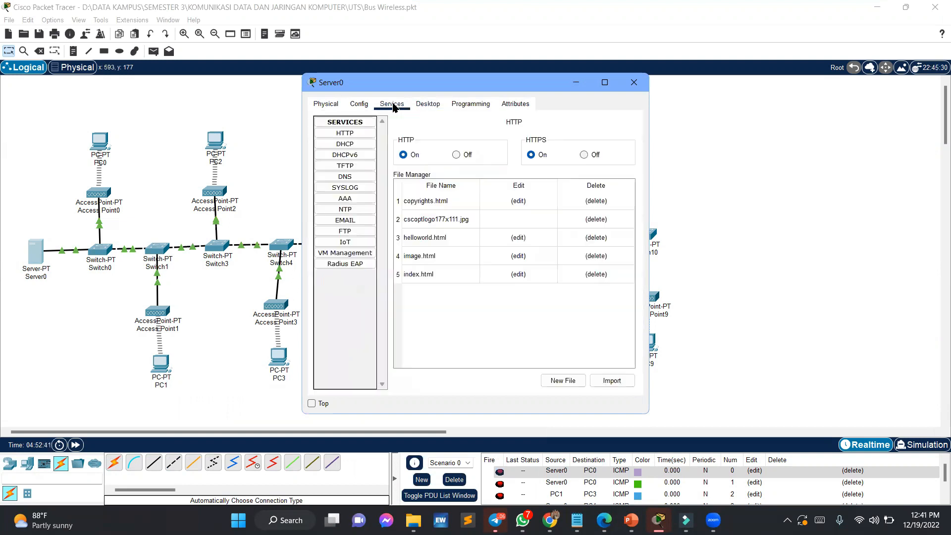
{"action": "left_click", "coordinate": [367, 145]}
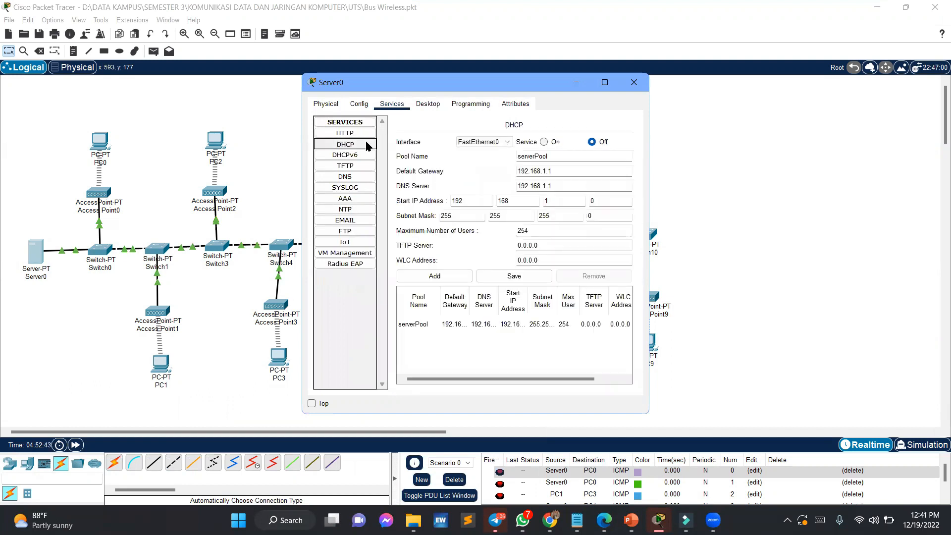
{"action": "left_click", "coordinate": [543, 142]}
{"action": "left_click", "coordinate": [563, 171]}
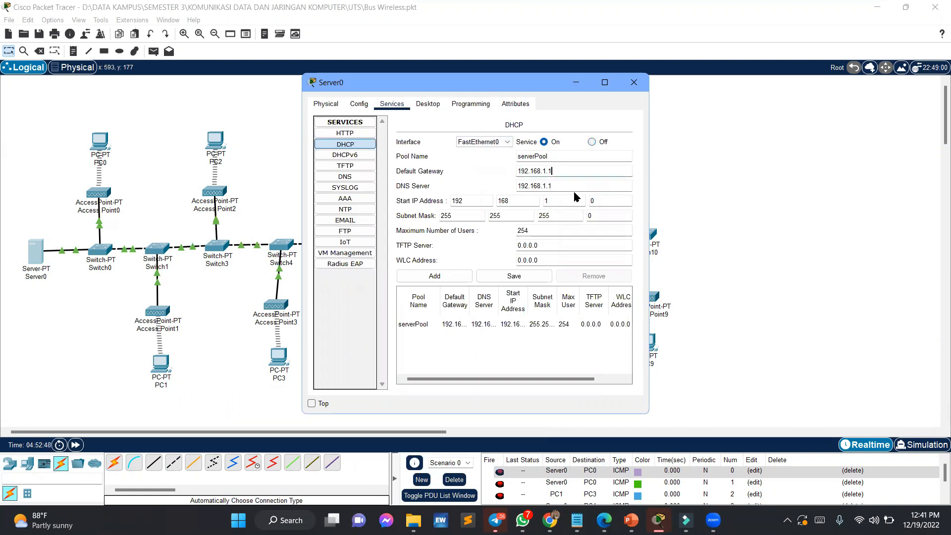
{"action": "left_click", "coordinate": [570, 188]}
{"action": "left_click", "coordinate": [605, 199]}
{"action": "type", "text": "2"}
{"action": "left_click", "coordinate": [515, 275]}
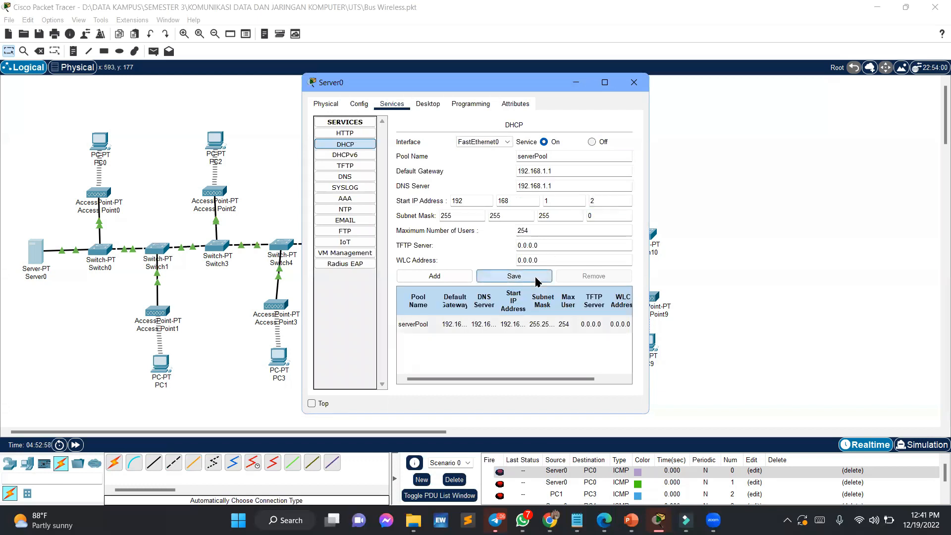
{"action": "left_click", "coordinate": [633, 83]}
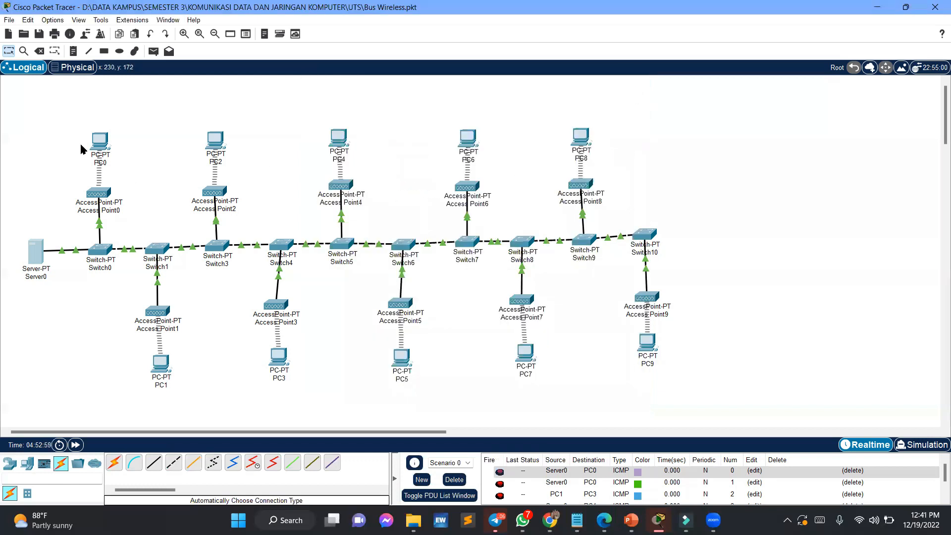
Step: Reinstall the WMP300N wireless module in PC0 while it is powered off, and switch the PC back on
{"action": "left_click", "coordinate": [106, 142]}
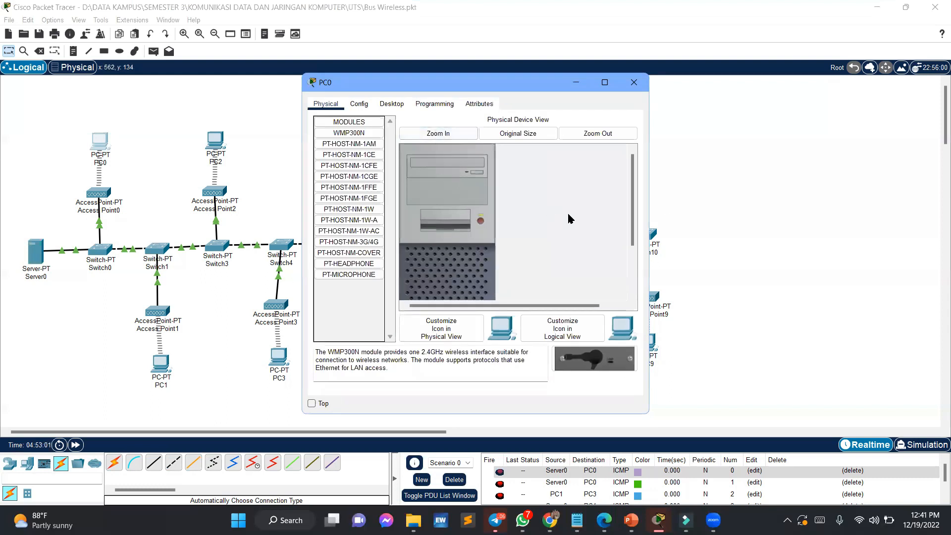
{"action": "left_click_drag", "start_coordinate": [632, 208], "coordinate": [631, 253]}
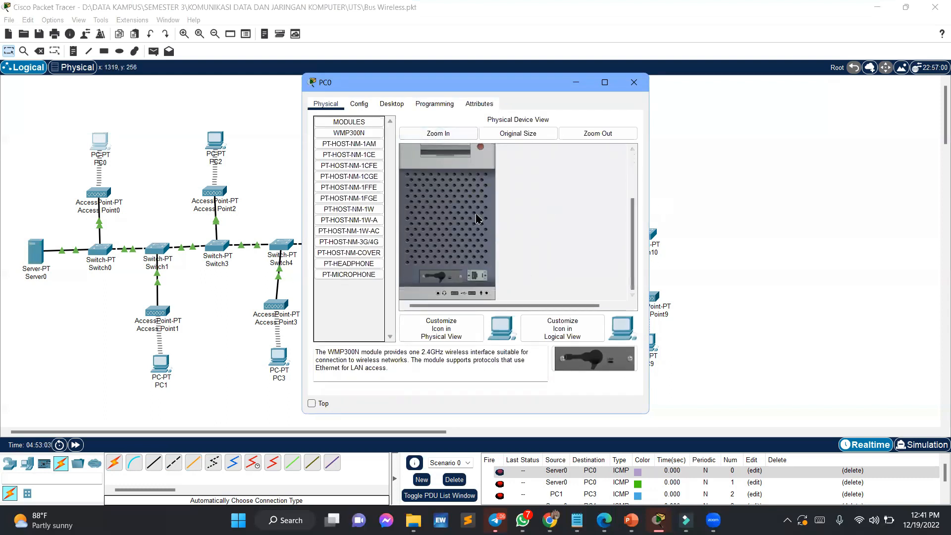
{"action": "left_click", "coordinate": [479, 150]}
{"action": "left_click_drag", "start_coordinate": [440, 277], "coordinate": [380, 299]}
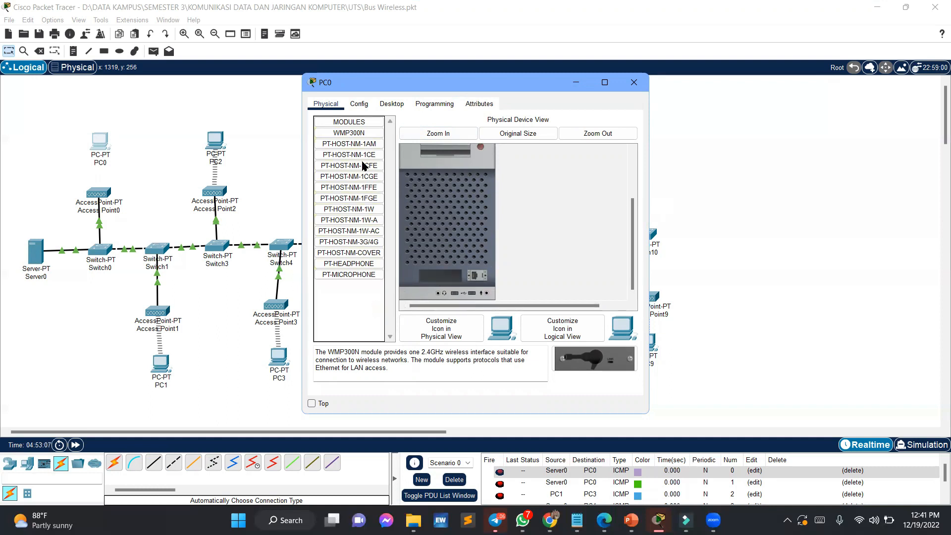
{"action": "left_click_drag", "start_coordinate": [353, 133], "coordinate": [441, 276]}
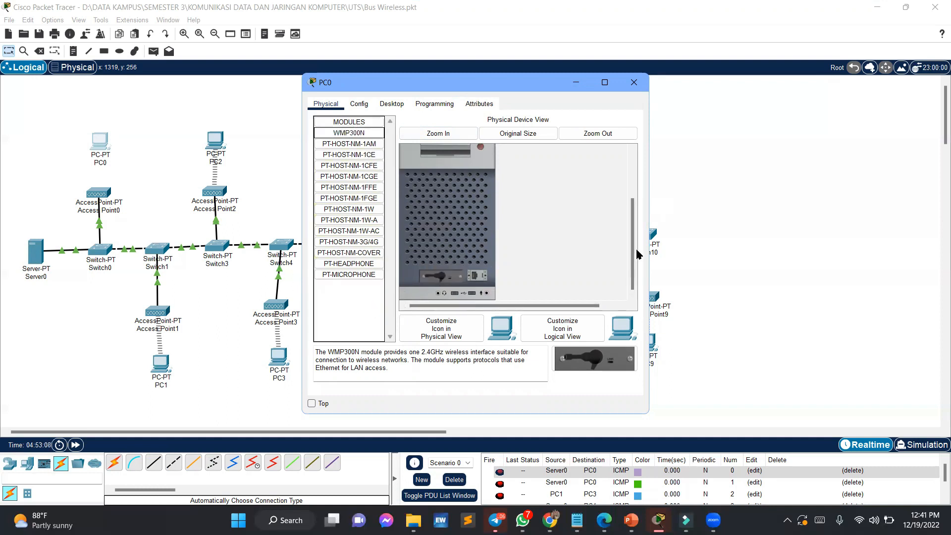
{"action": "left_click_drag", "start_coordinate": [632, 251], "coordinate": [553, 205]}
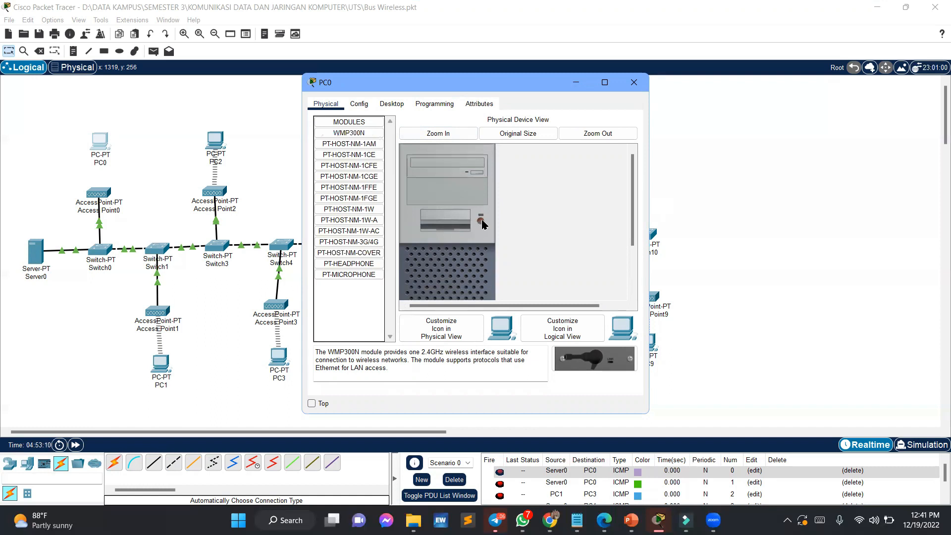
{"action": "left_click", "coordinate": [621, 89]}
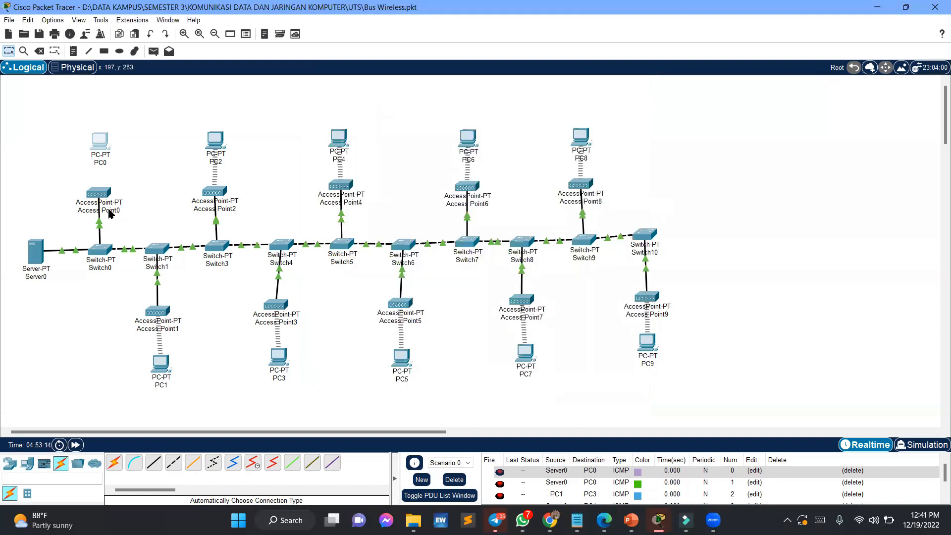
Step: Look up the SSID and wireless settings of Port 1 on Access Point0
{"action": "left_click", "coordinate": [101, 194]}
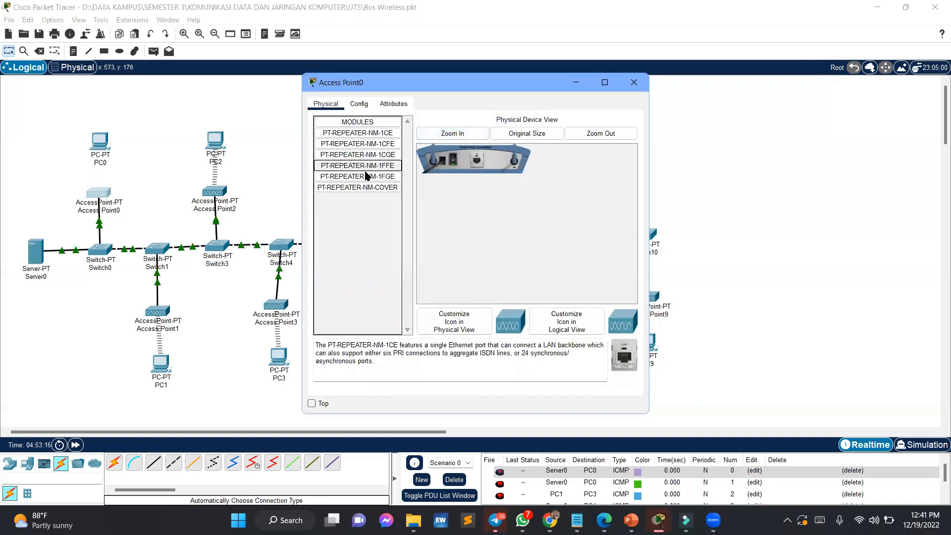
{"action": "left_click", "coordinate": [365, 112]}
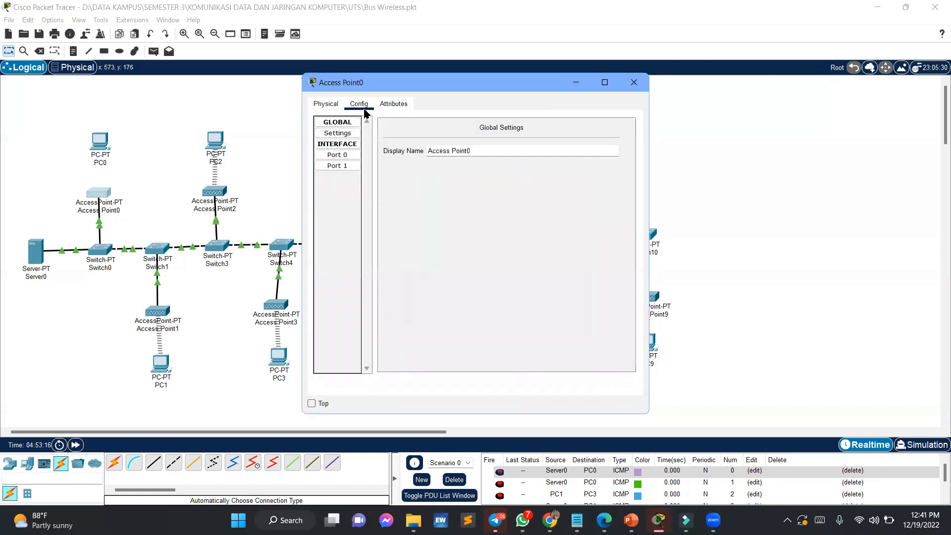
{"action": "left_click", "coordinate": [337, 166]}
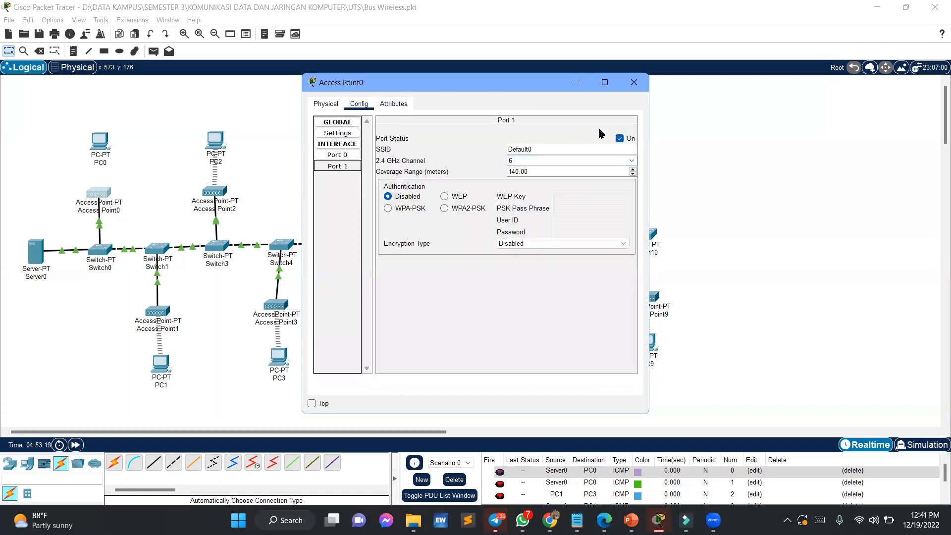
{"action": "left_click", "coordinate": [636, 85]}
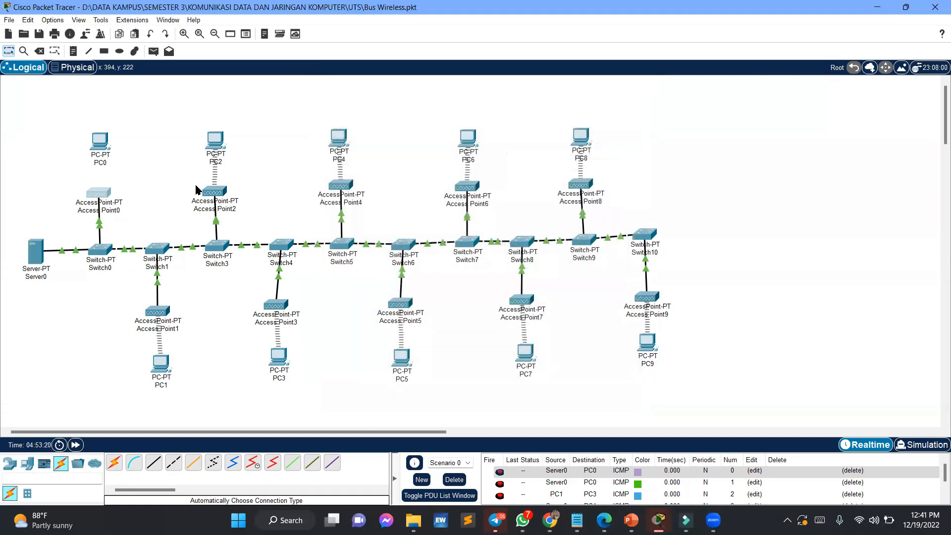
Step: Set the SSID of PC0's Wireless0 interface to Default0
{"action": "left_click", "coordinate": [100, 142]}
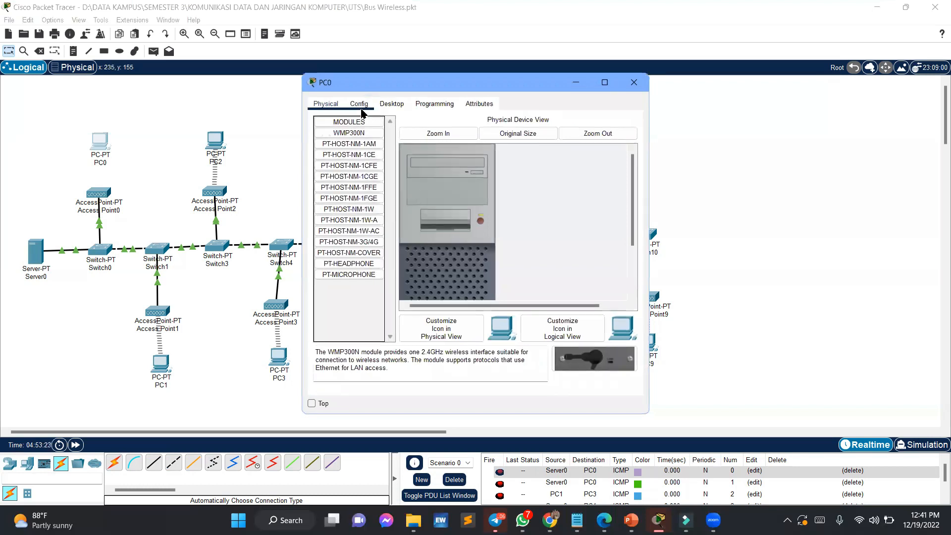
{"action": "left_click", "coordinate": [360, 105]}
{"action": "left_click", "coordinate": [360, 166]}
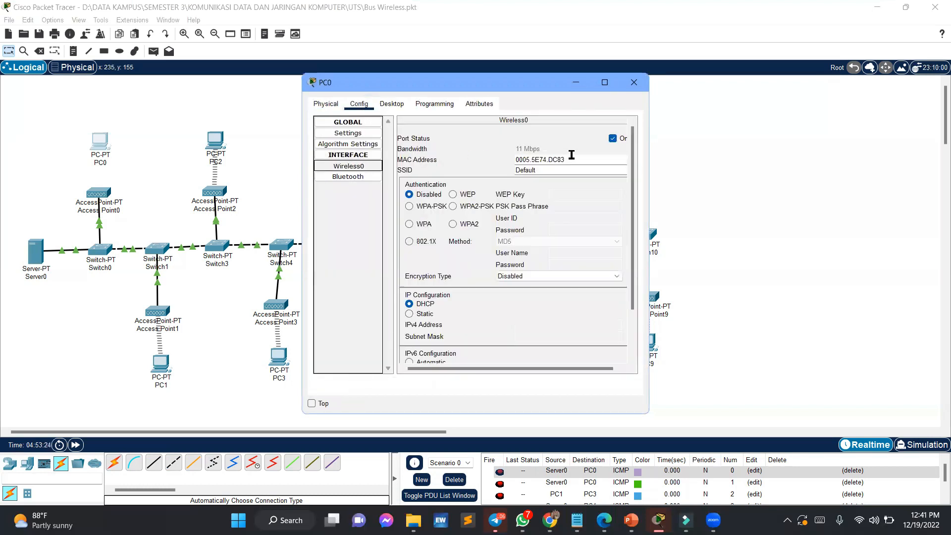
{"action": "left_click", "coordinate": [569, 169]}
{"action": "type", "text": "0"}
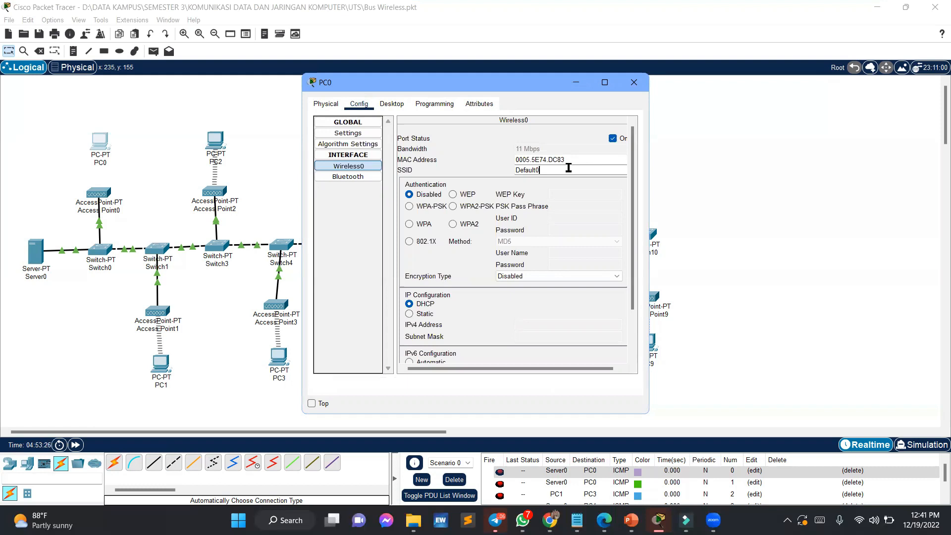
{"action": "left_click", "coordinate": [636, 83]}
{"action": "left_click", "coordinate": [102, 145]}
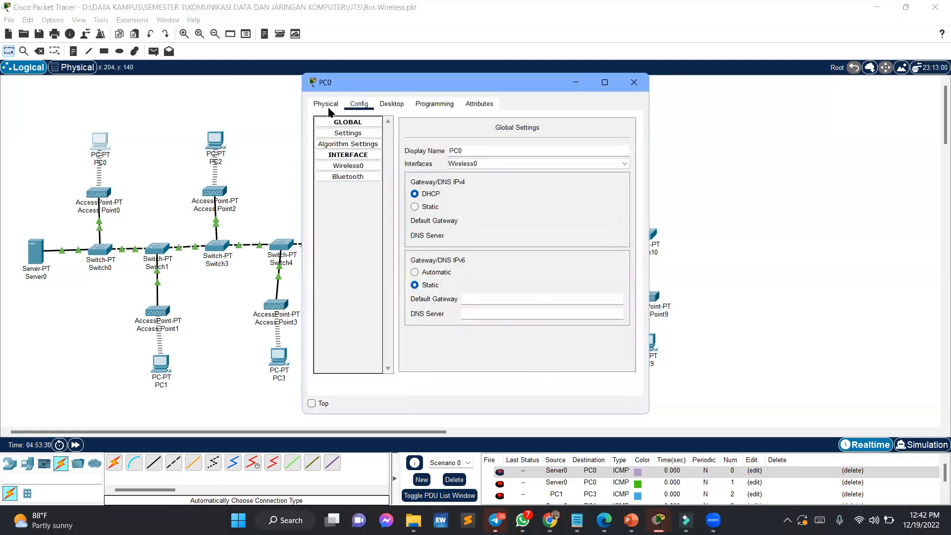
{"action": "left_click", "coordinate": [633, 83]}
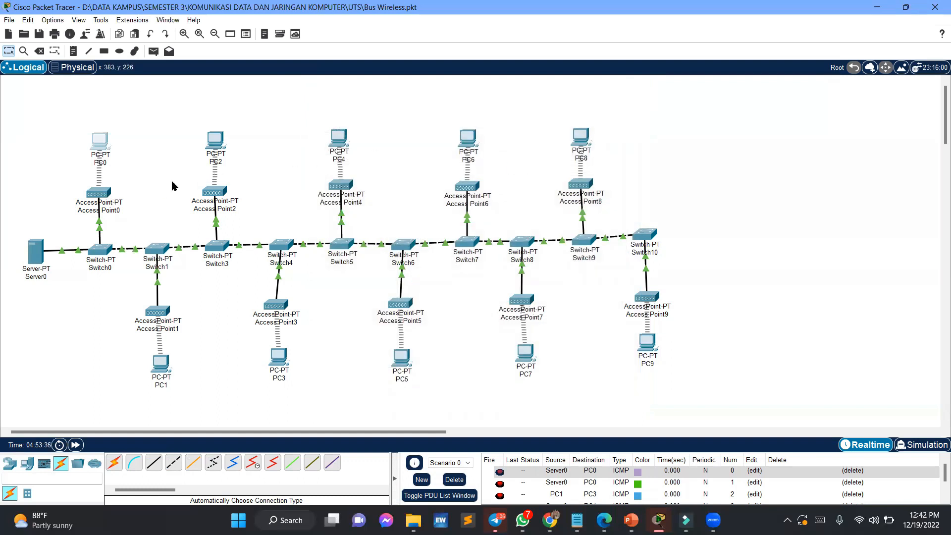
Step: Inspect the wireless module installed in PC2's physical device view
{"action": "left_click", "coordinate": [212, 143]}
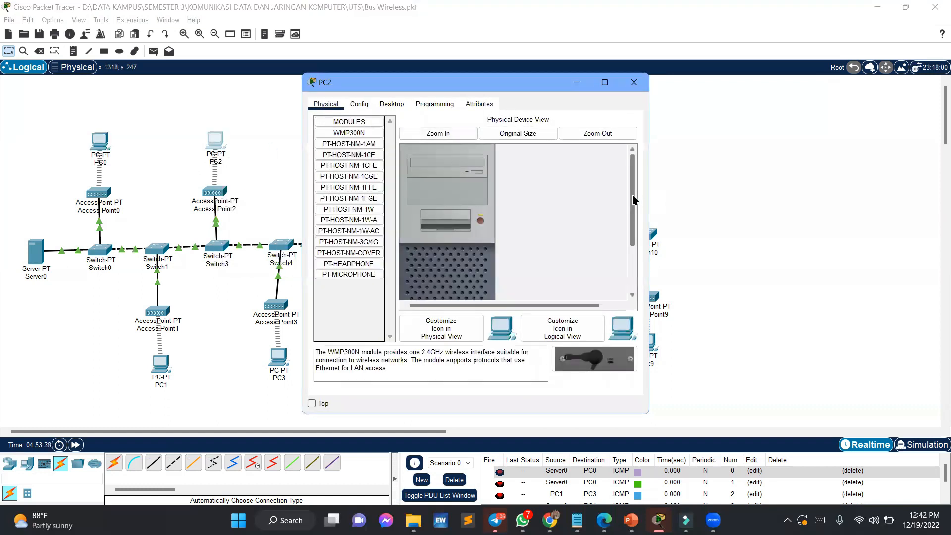
{"action": "left_click_drag", "start_coordinate": [633, 200], "coordinate": [633, 242]}
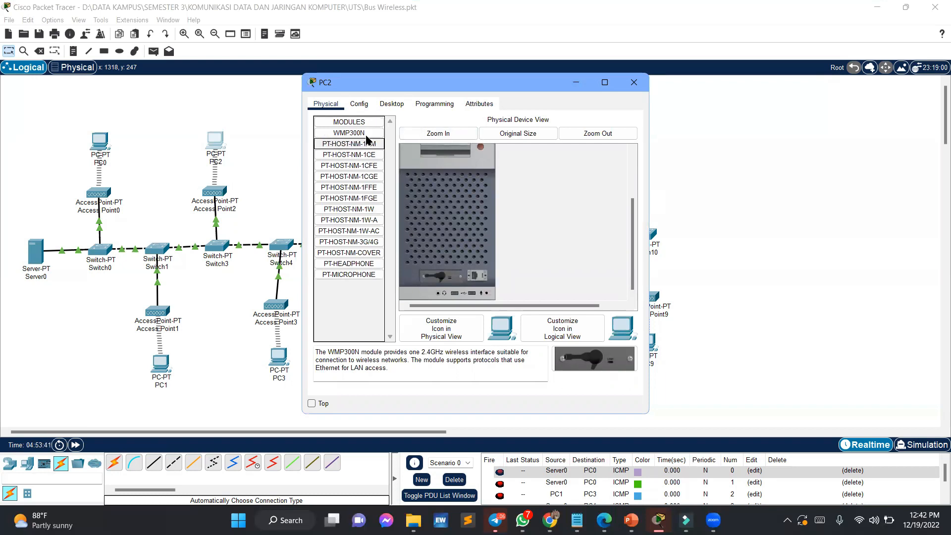
{"action": "left_click", "coordinate": [633, 82]}
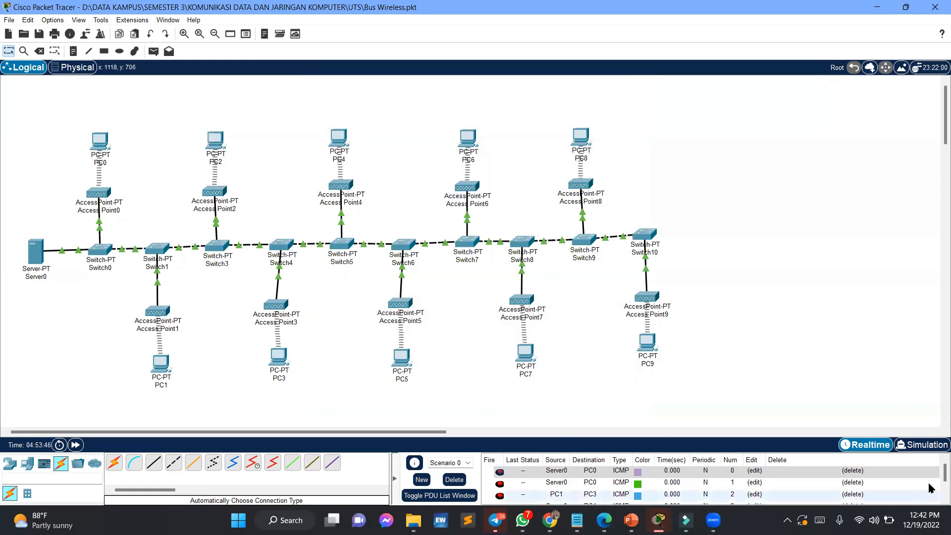
Step: Send a simple PDU from Server0 to PC9 and check its entry in the PDU list
{"action": "scroll", "coordinate": [937, 493], "scroll_direction": "down", "scroll_amount": 2}
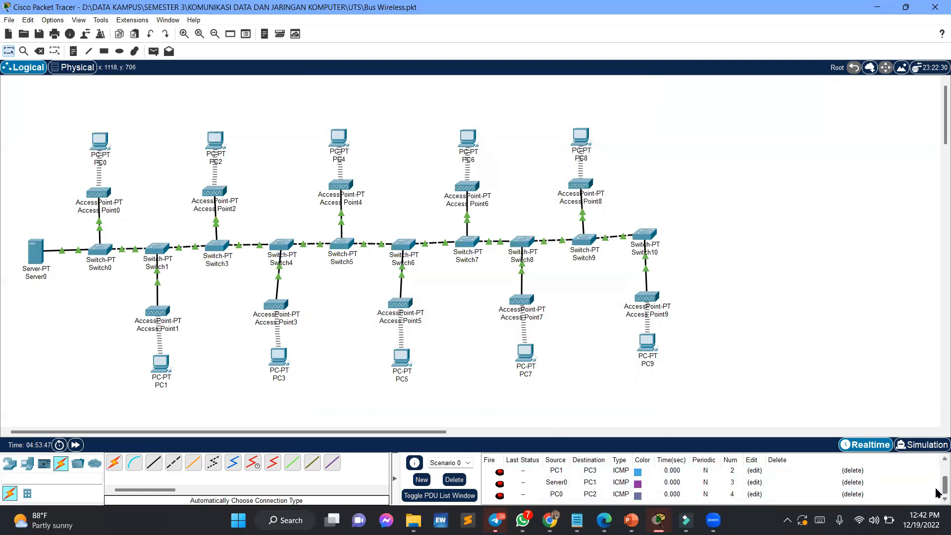
{"action": "left_click", "coordinate": [154, 52]}
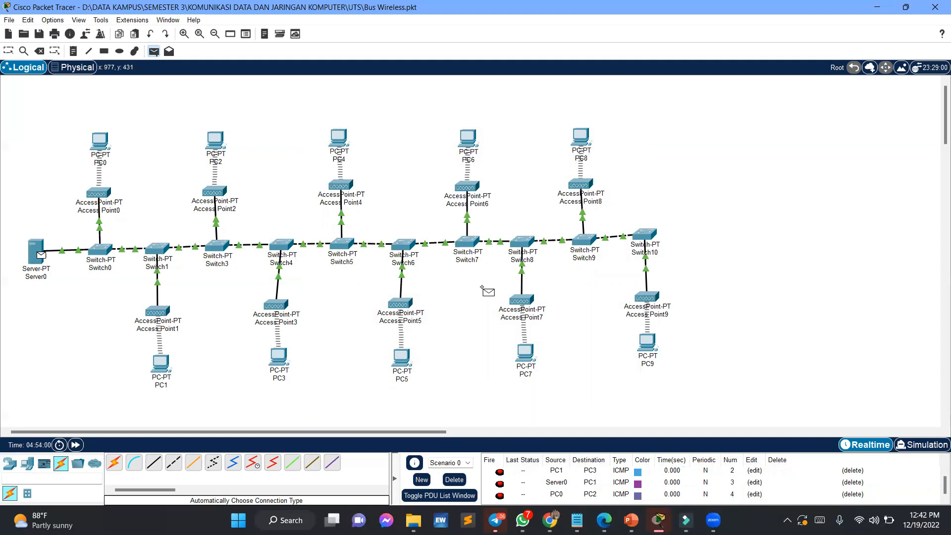
{"action": "left_click", "coordinate": [652, 334]}
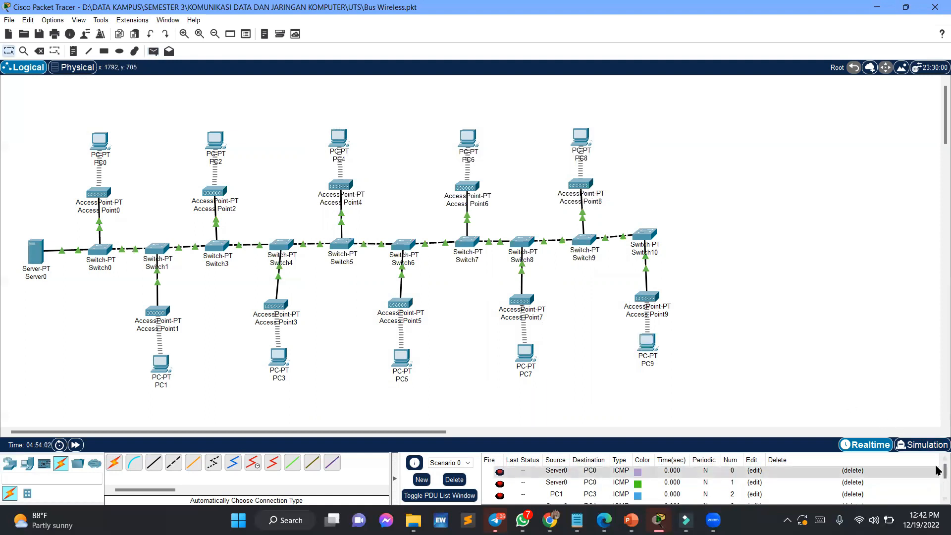
{"action": "scroll", "coordinate": [937, 473], "scroll_direction": "down", "scroll_amount": 1}
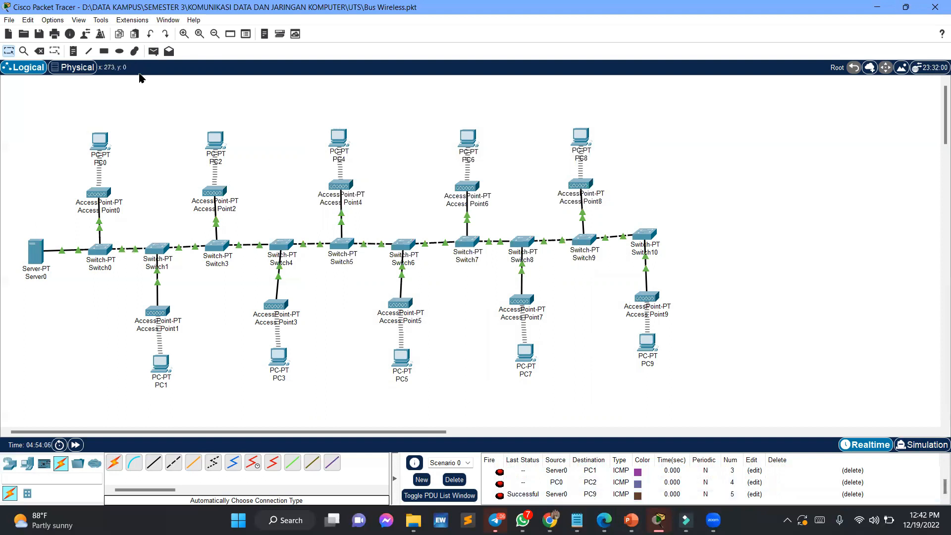
Step: Send a simple PDU from PC2 to PC5 and check its entry in the PDU list
{"action": "left_click", "coordinate": [153, 51]}
{"action": "left_click", "coordinate": [211, 139]}
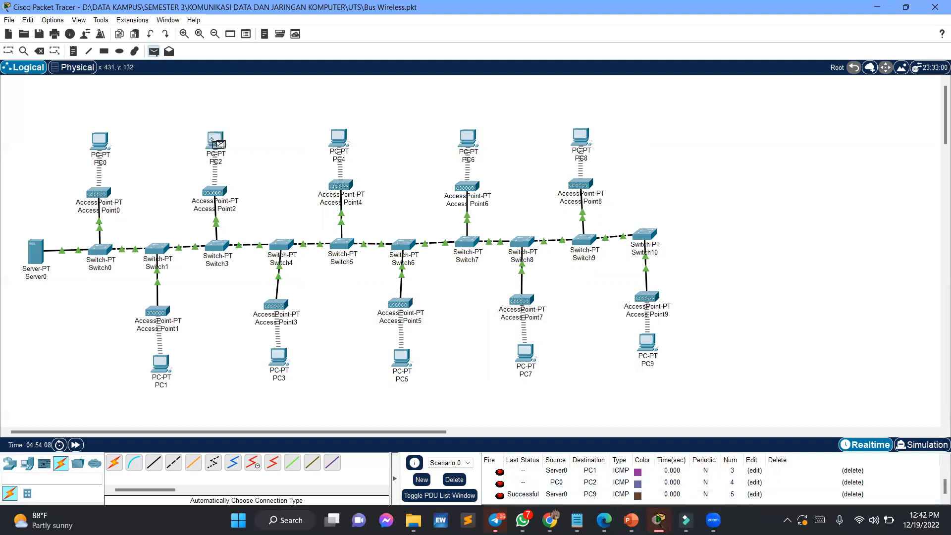
{"action": "left_click", "coordinate": [399, 356]}
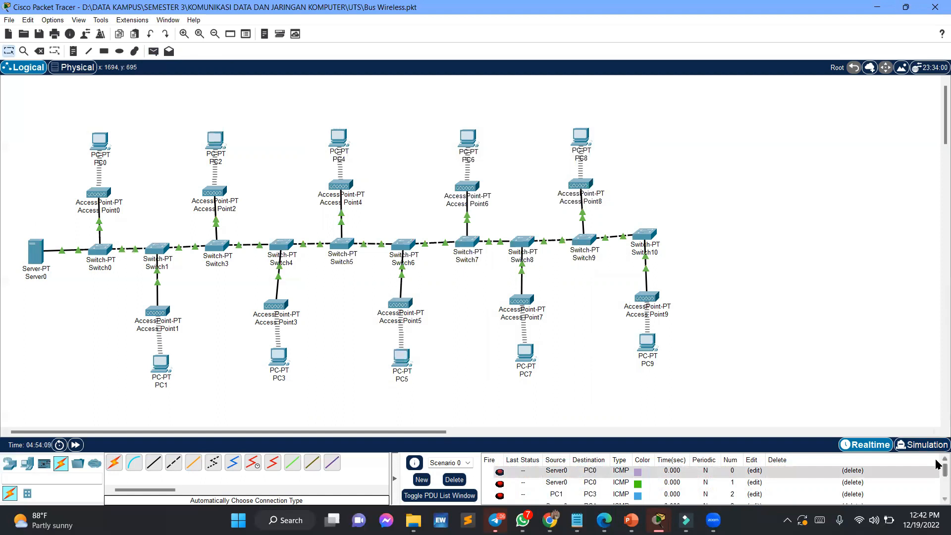
{"action": "scroll", "coordinate": [937, 468], "scroll_direction": "down", "scroll_amount": 2}
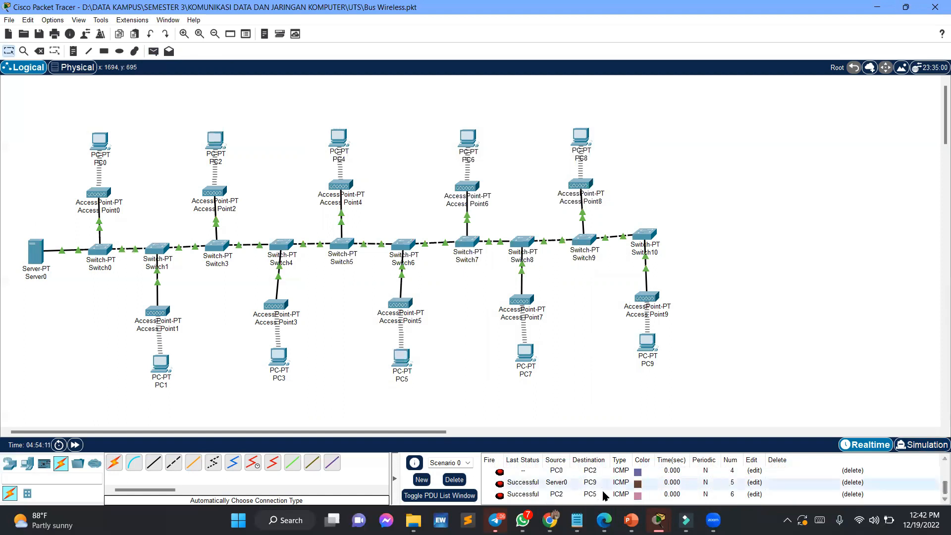
{"action": "scroll", "coordinate": [937, 488], "scroll_direction": "up", "scroll_amount": 2}
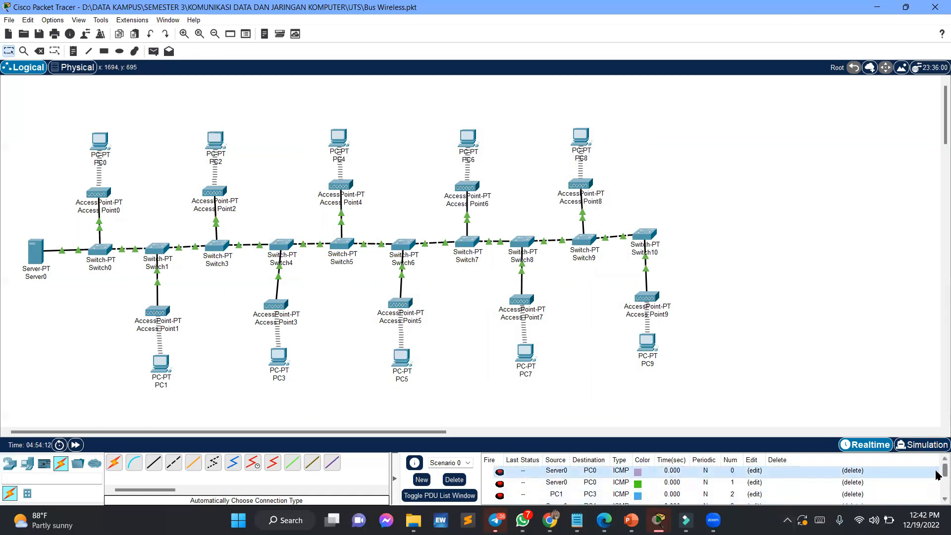
{"action": "scroll", "coordinate": [937, 478], "scroll_direction": "down", "scroll_amount": 2}
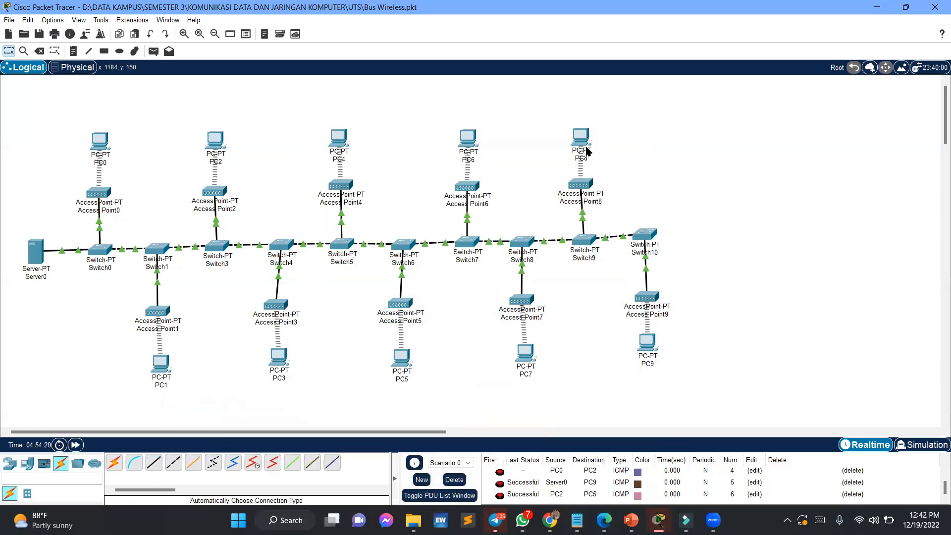
Step: Ping 192.168.1.8 from PC1's command prompt, close PC1's window and review the latest entries in the PDU list
{"action": "mouse_move", "coordinate": [583, 144]}
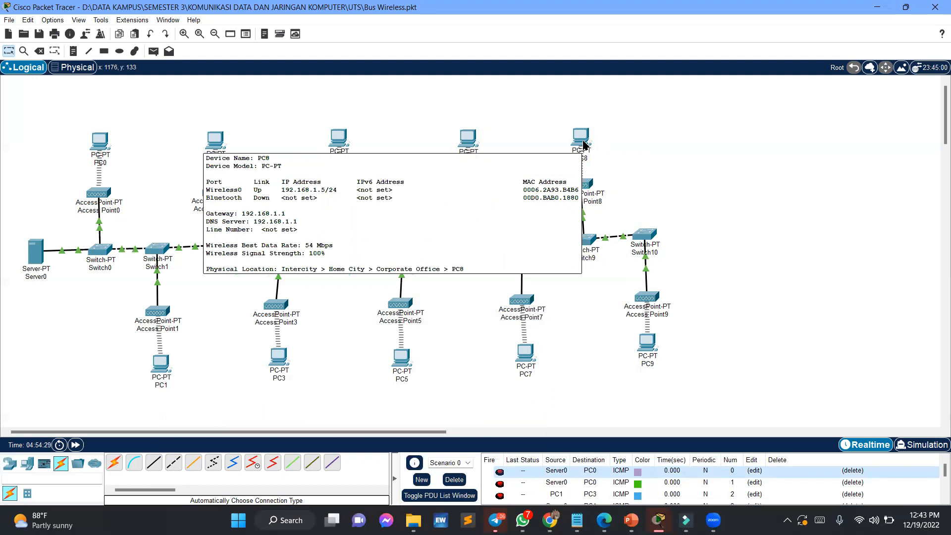
{"action": "left_click", "coordinate": [159, 365]}
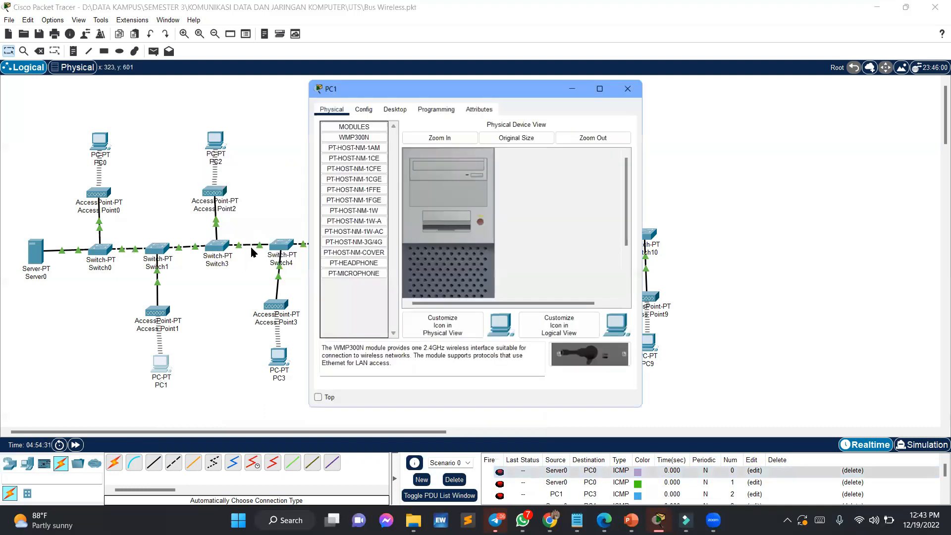
{"action": "left_click", "coordinate": [391, 103]}
{"action": "left_click", "coordinate": [550, 157]}
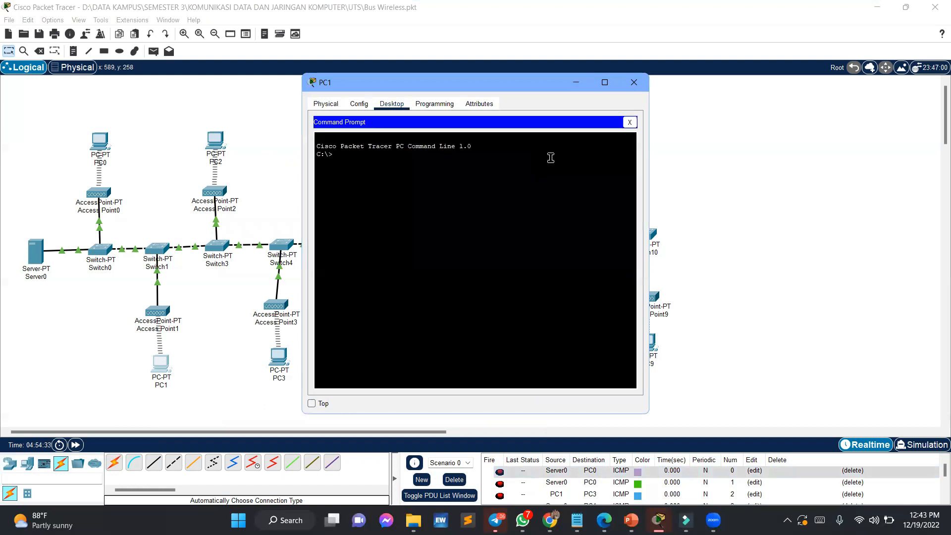
{"action": "type", "text": "ping 192.168.1.8"}
{"action": "key", "text": "Return"}
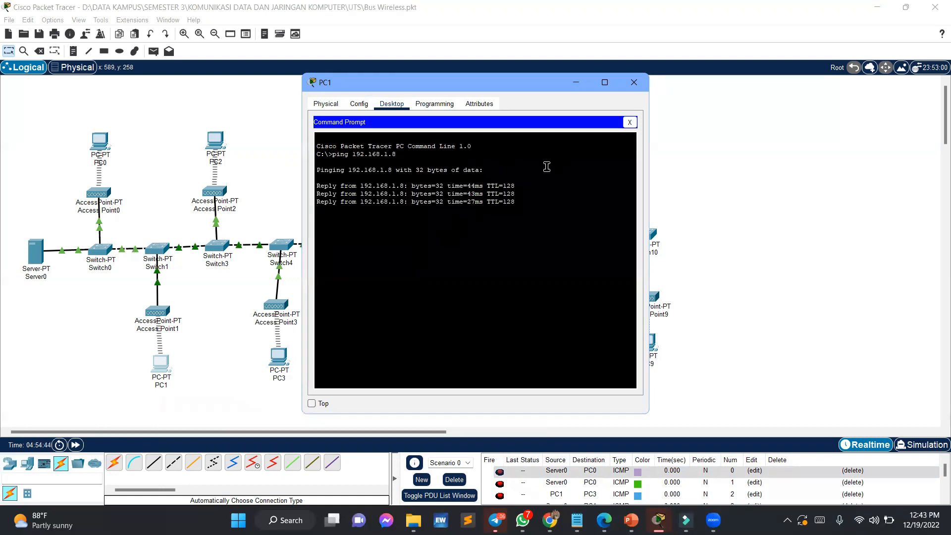
{"action": "left_click", "coordinate": [633, 82]}
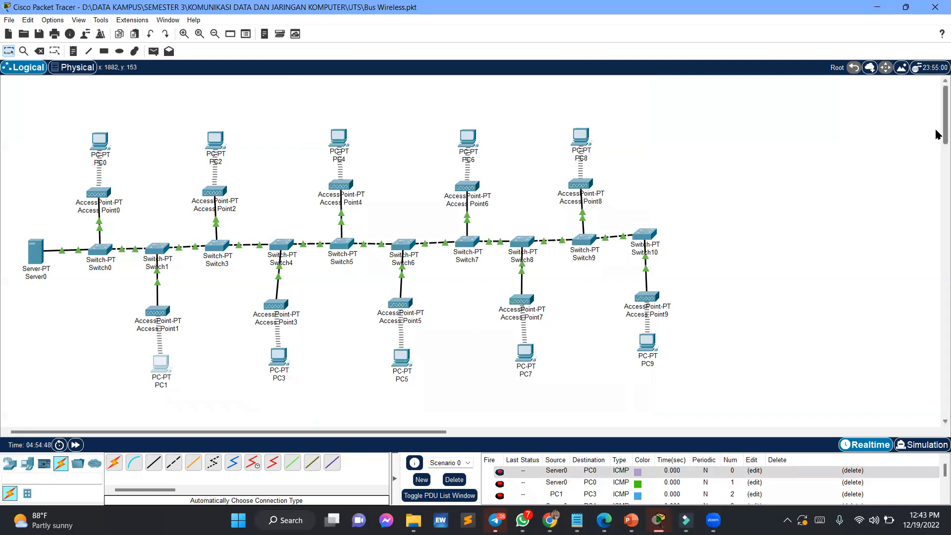
{"action": "scroll", "coordinate": [924, 475], "scroll_direction": "down", "scroll_amount": 2}
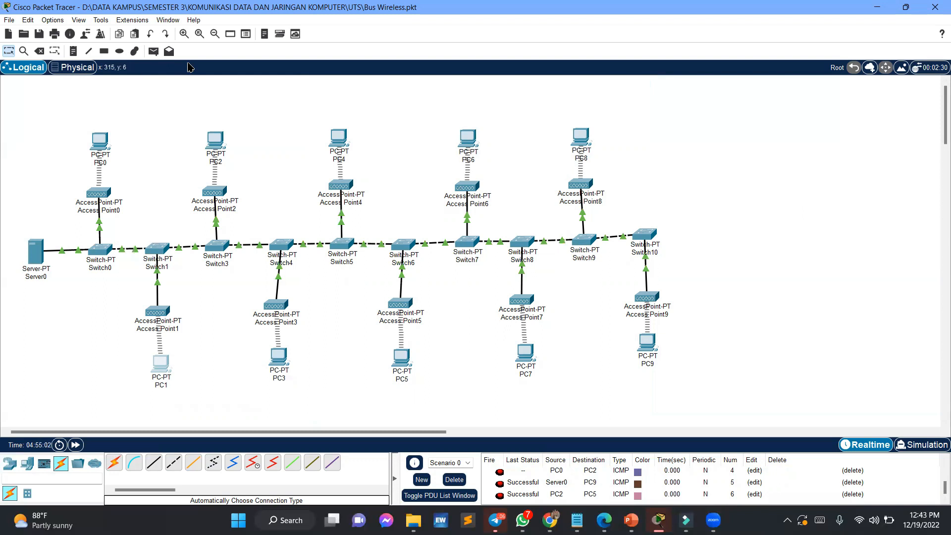
Step: Switch to the slide presentation and advance from the wireless bus topology slide to the closing "Sekian dan Terima Kasih" slide
{"action": "key", "text": "alt+Tab"}
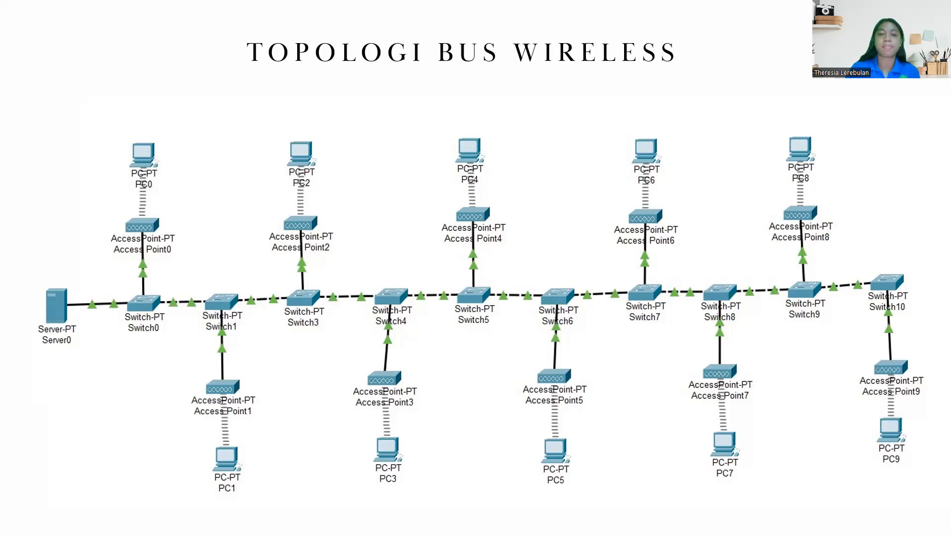
{"action": "key", "text": "Right"}
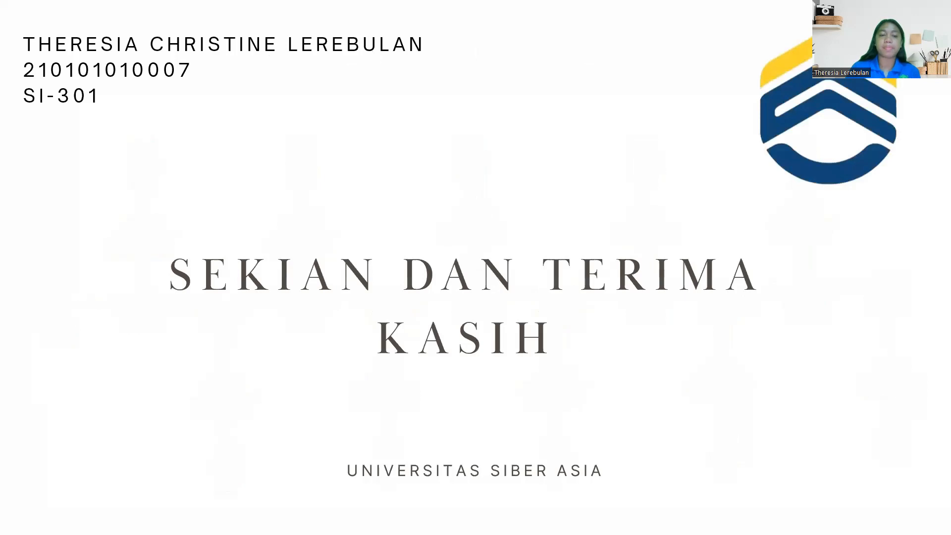